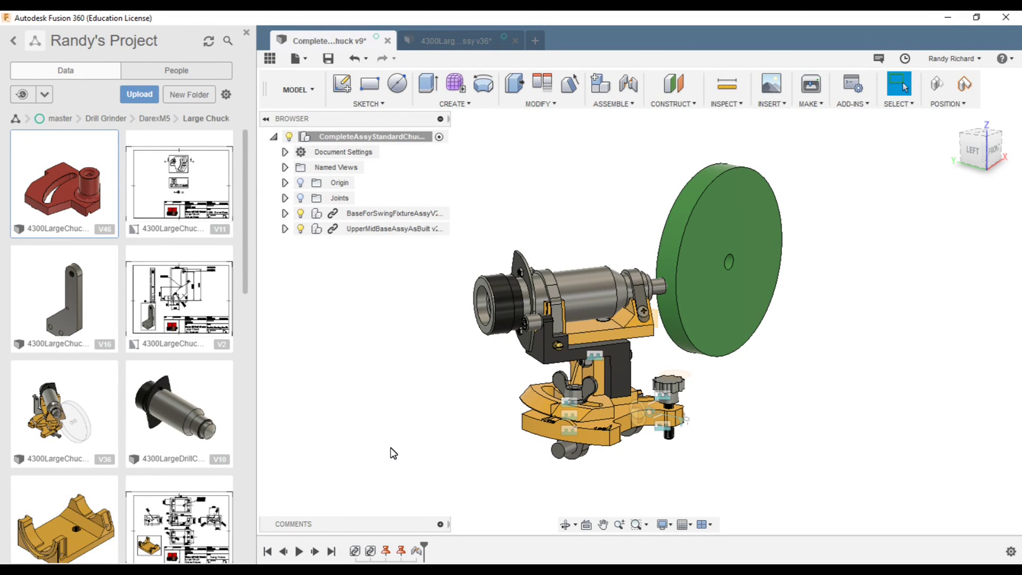
Hide the project's file panel and examine the drill grinding fixture and the green wheel at an angle from above
left_click(247, 33)
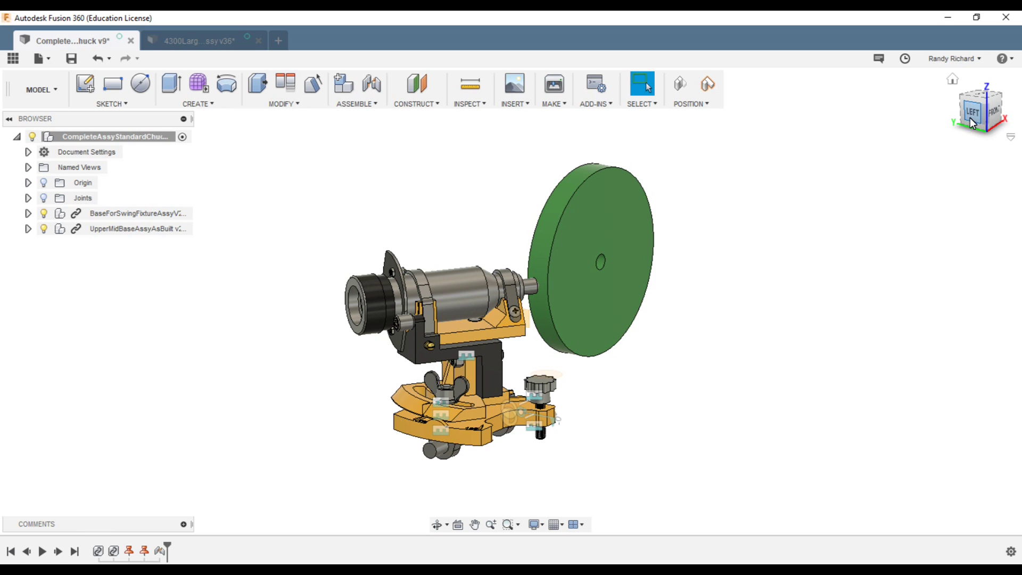
left_click_drag(970, 118, 894, 195)
scroll(752, 333, "up", 3)
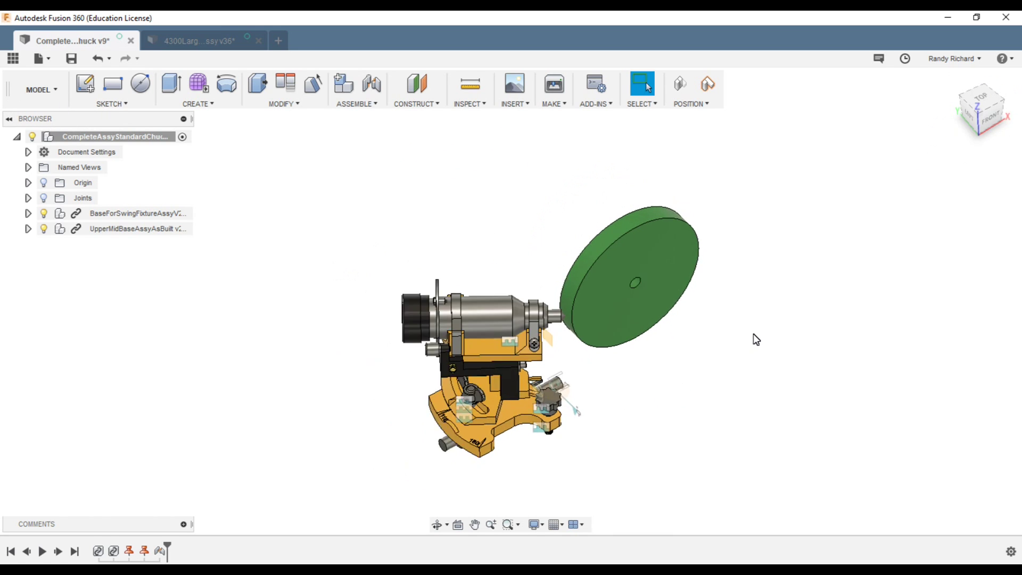
scroll(552, 450, "down", 3)
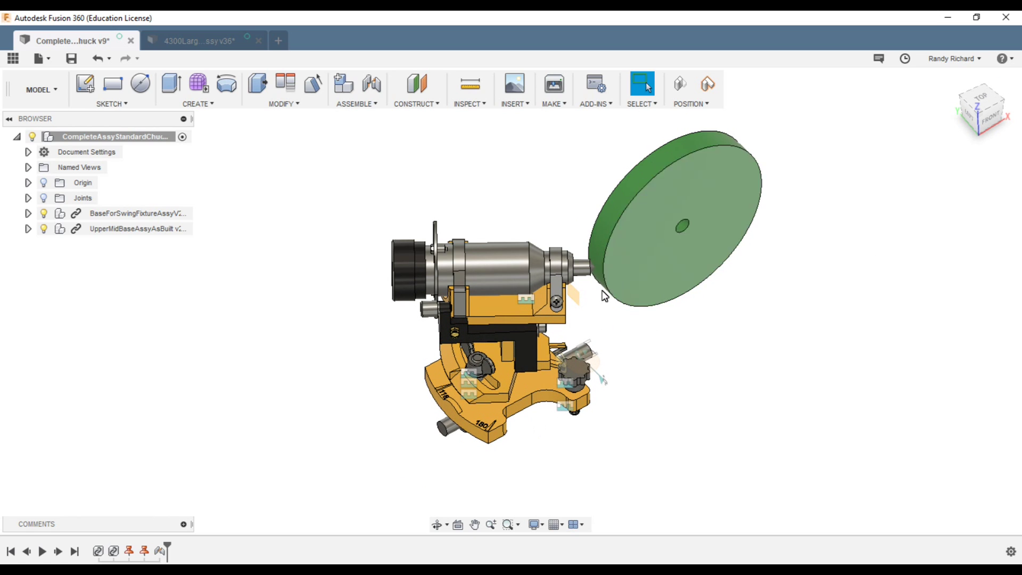
scroll(585, 313, "up", 1)
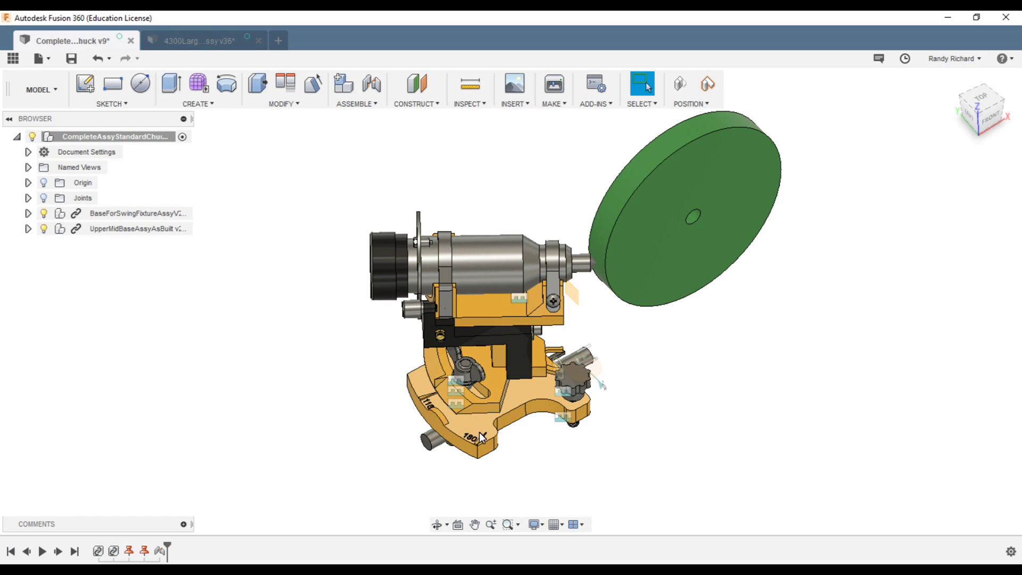
Swing the fixture base about its axis shaft to move the drill tip toward and away from the grinding wheel
mouse_move(478, 423)
left_mouse_down()
mouse_move(469, 430)
mouse_move(486, 417)
mouse_move(471, 429)
left_mouse_up()
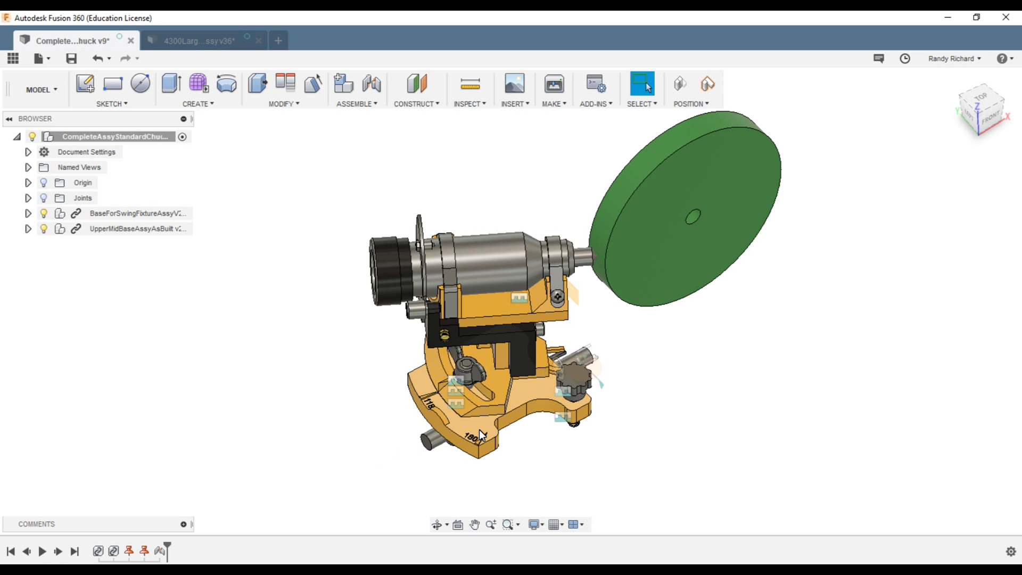
mouse_move(478, 427)
left_mouse_down()
mouse_move(501, 417)
mouse_move(465, 436)
mouse_move(478, 428)
mouse_move(466, 419)
mouse_move(482, 447)
mouse_move(474, 437)
left_mouse_up()
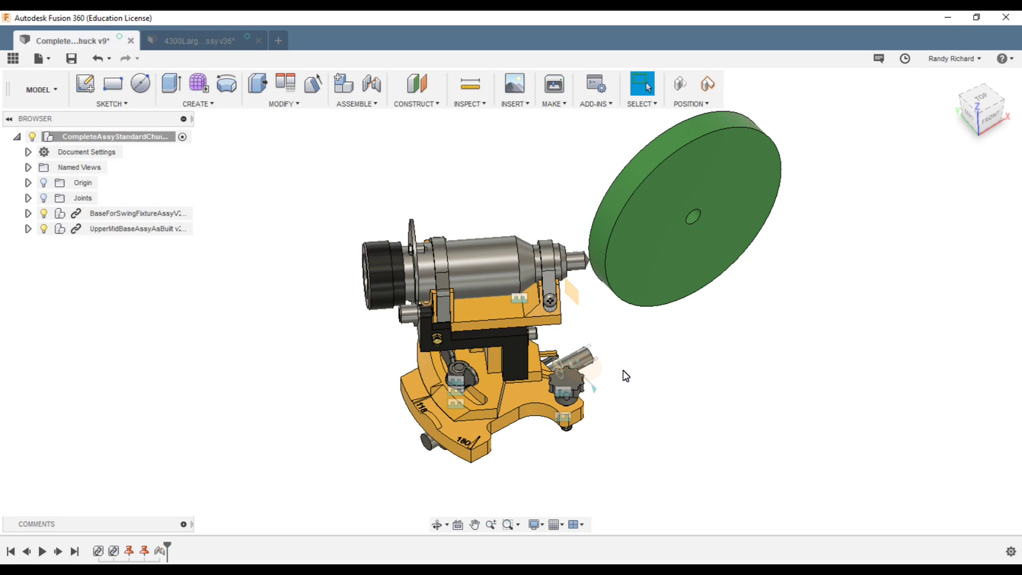
left_click_drag(508, 257, 546, 284)
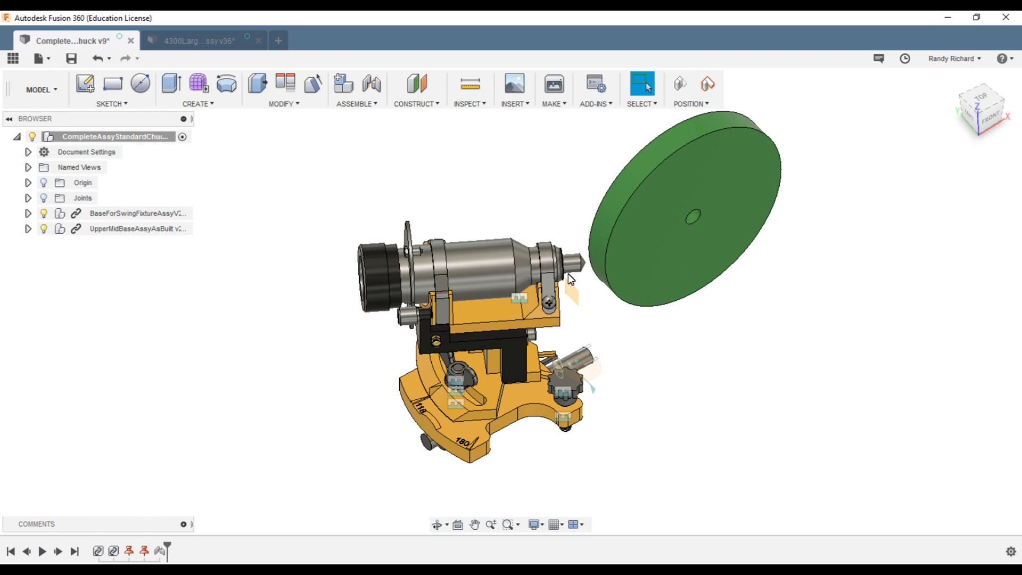
left_click(522, 408)
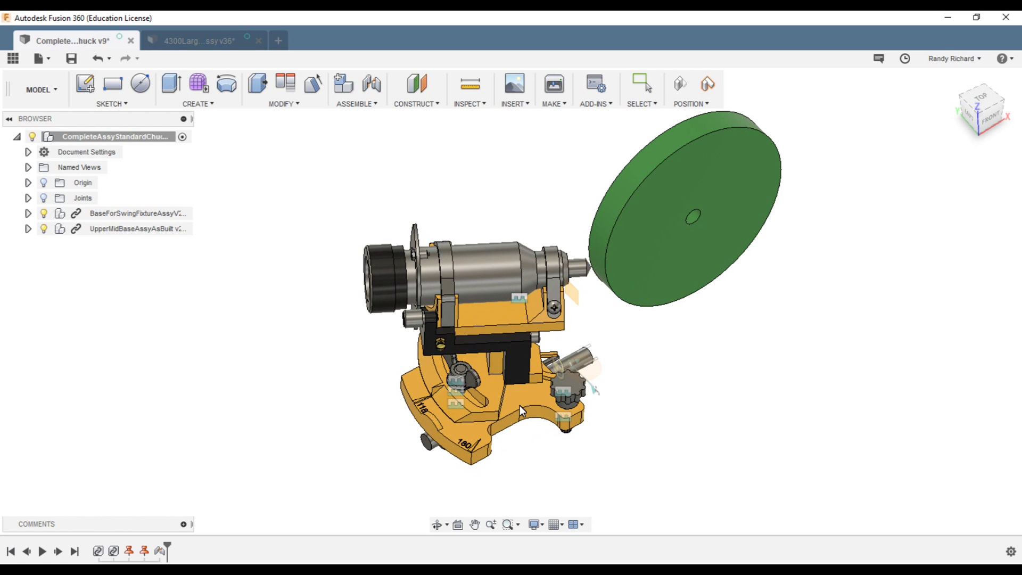
left_click_drag(531, 402, 525, 397)
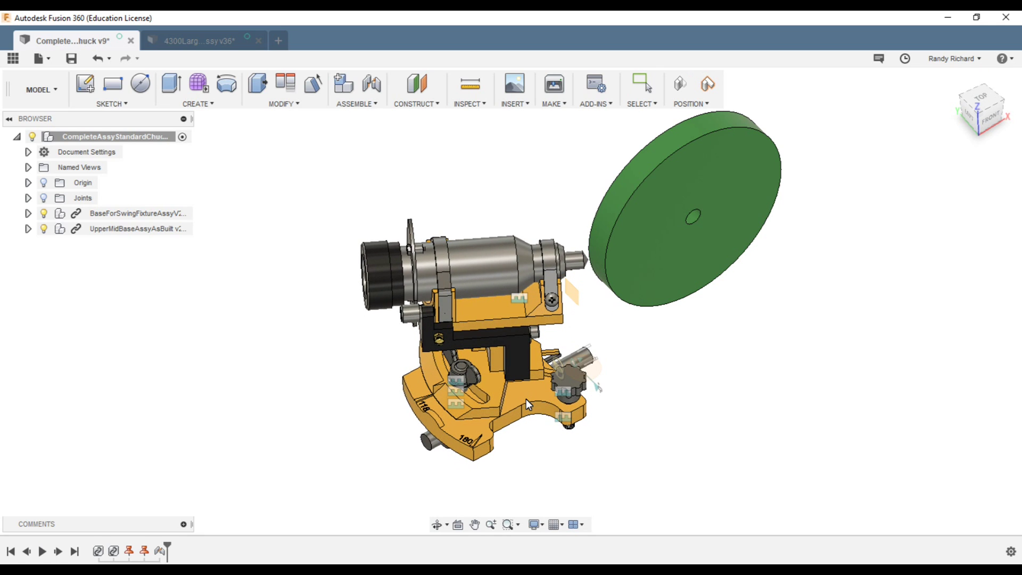
Lock the BasePivot joint of the BaseForSwingFixtureAssy component
right_click(588, 369)
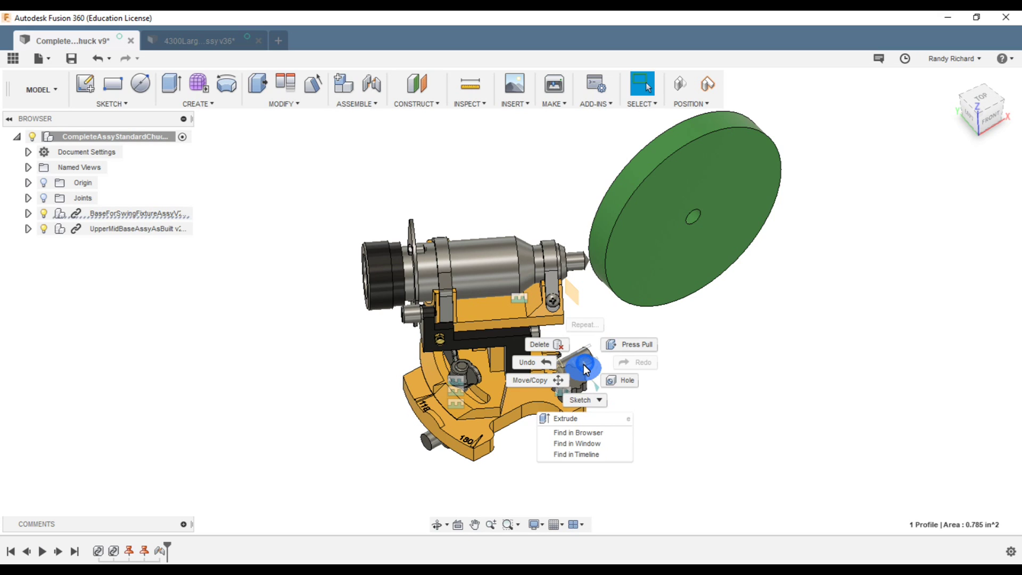
left_click(660, 393)
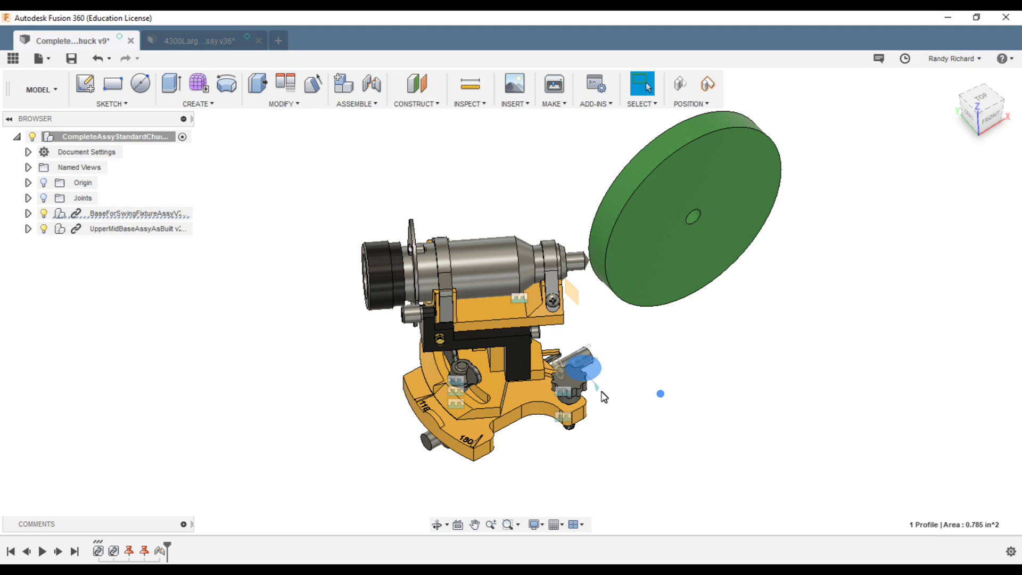
left_click(582, 362)
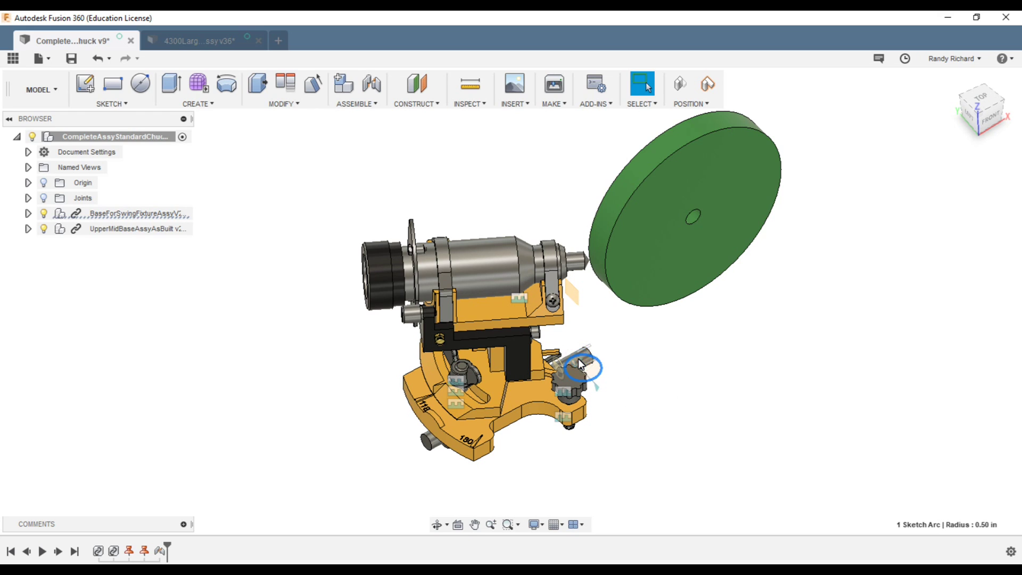
left_click(27, 213)
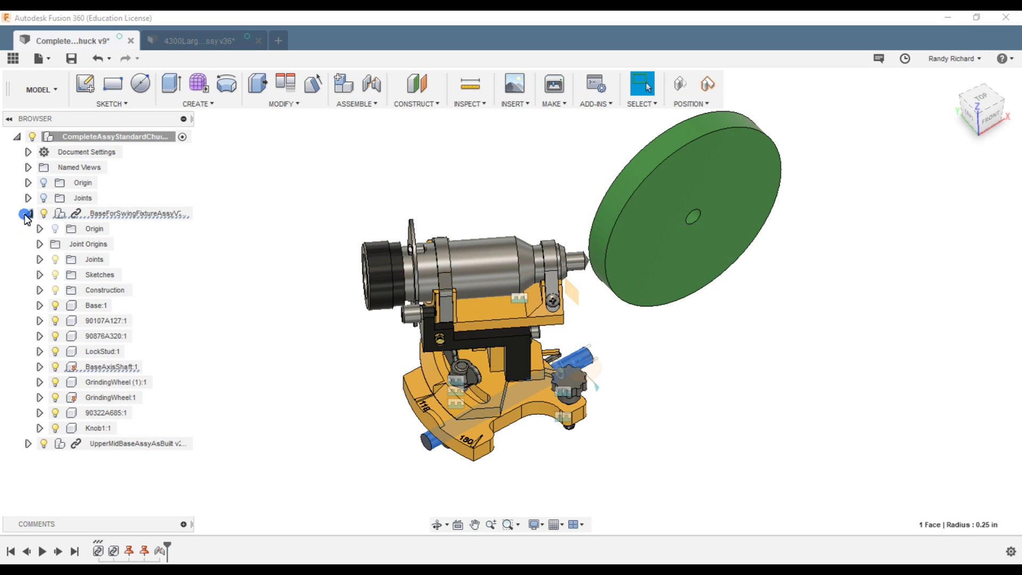
left_click(40, 244)
left_click(40, 244)
left_click(39, 260)
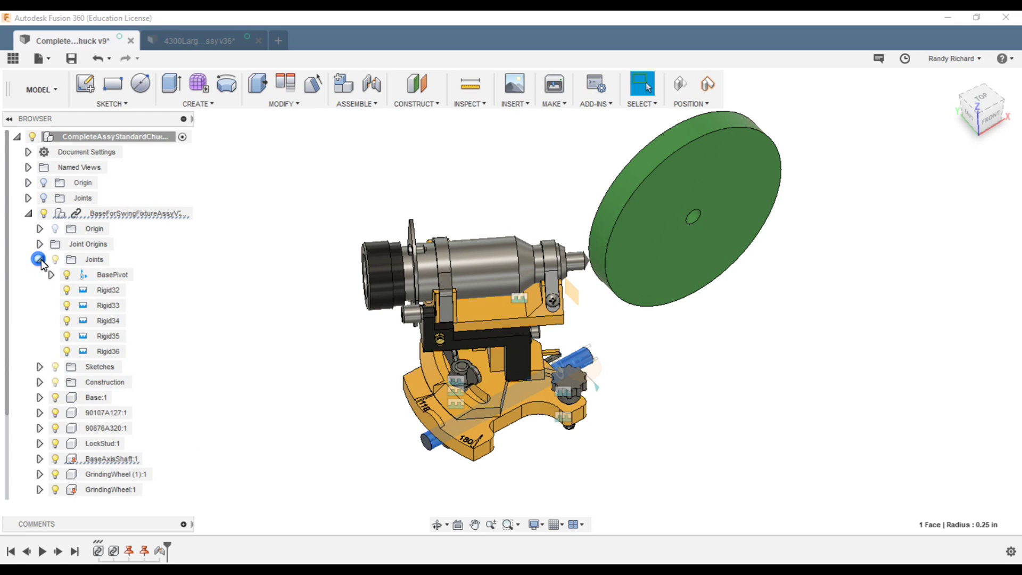
right_click(127, 274)
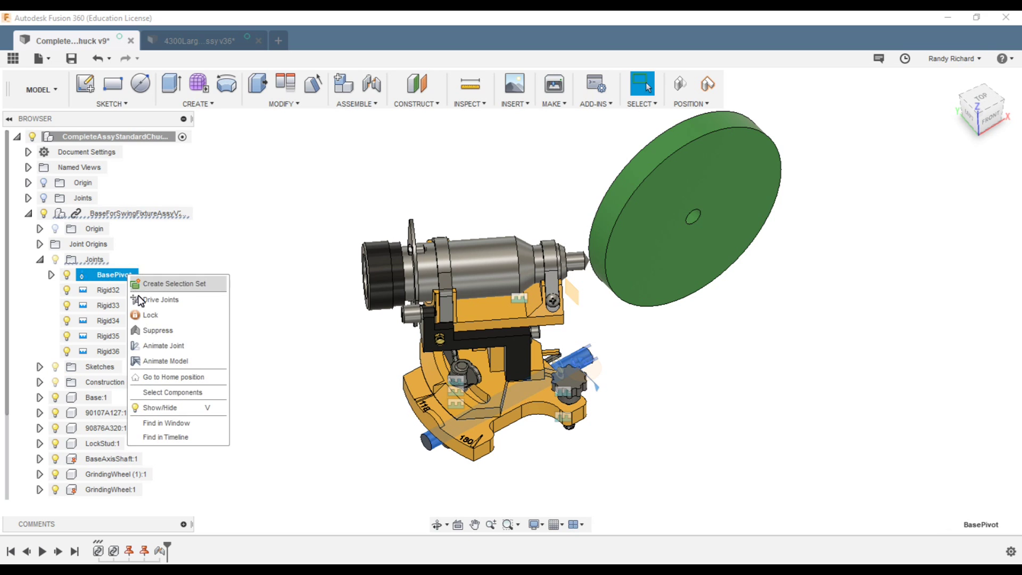
left_click(149, 313)
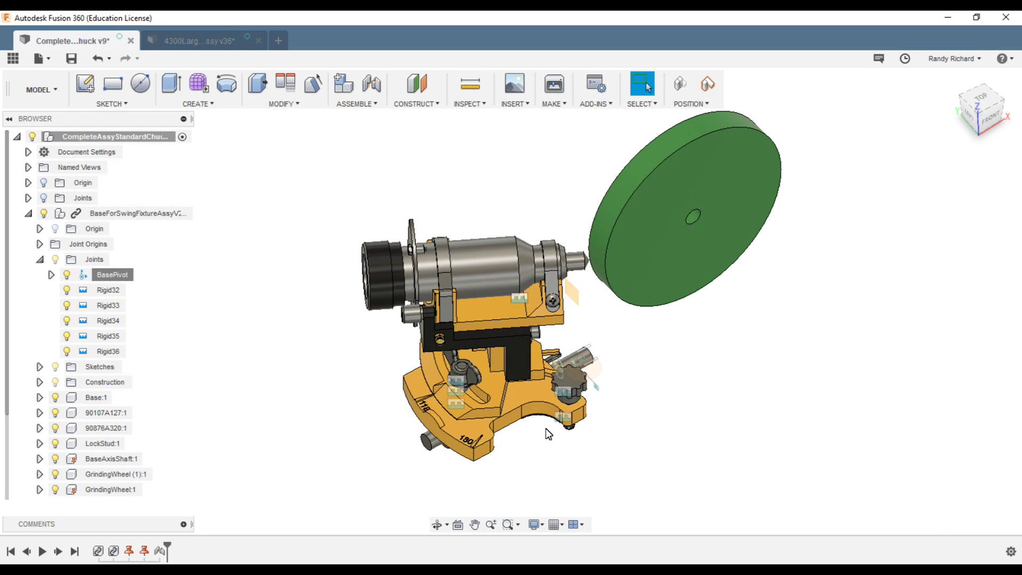
Swing the upper bracket and chuck assembly on the base while checking its alignment with the angle marks
scroll(495, 475, "up", 3)
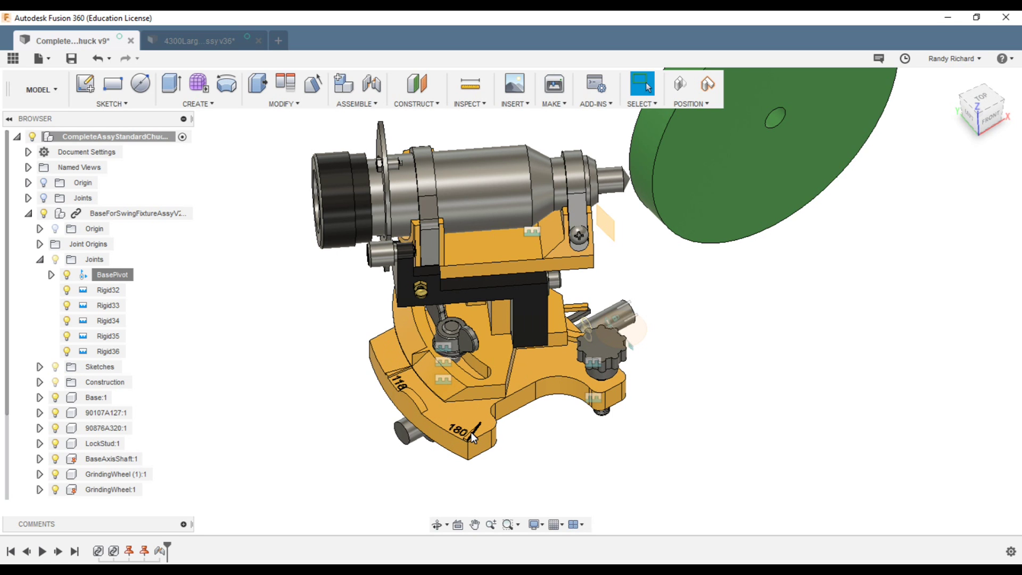
left_click_drag(492, 348, 520, 366)
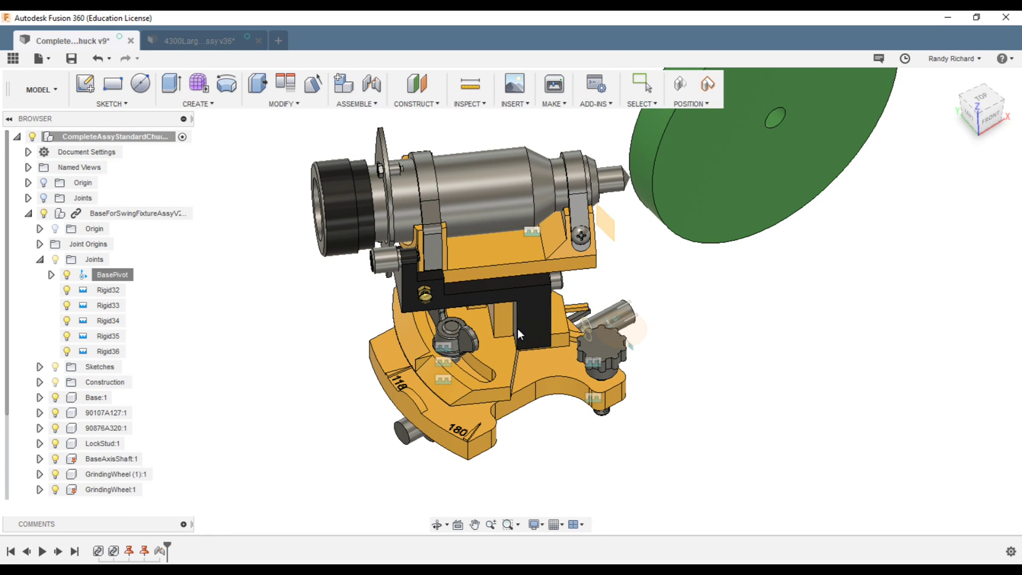
key("Escape")
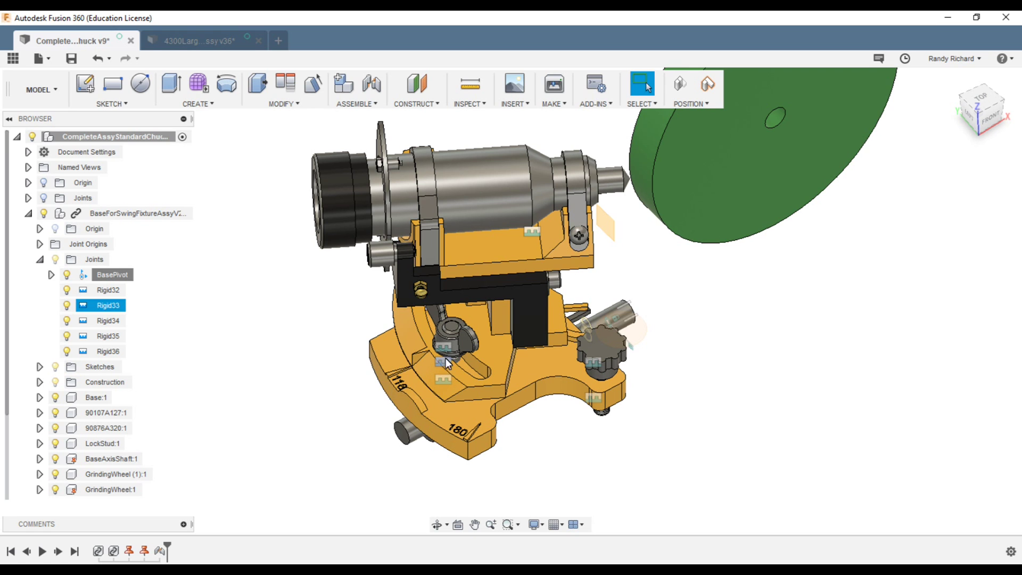
left_click_drag(490, 348, 458, 357)
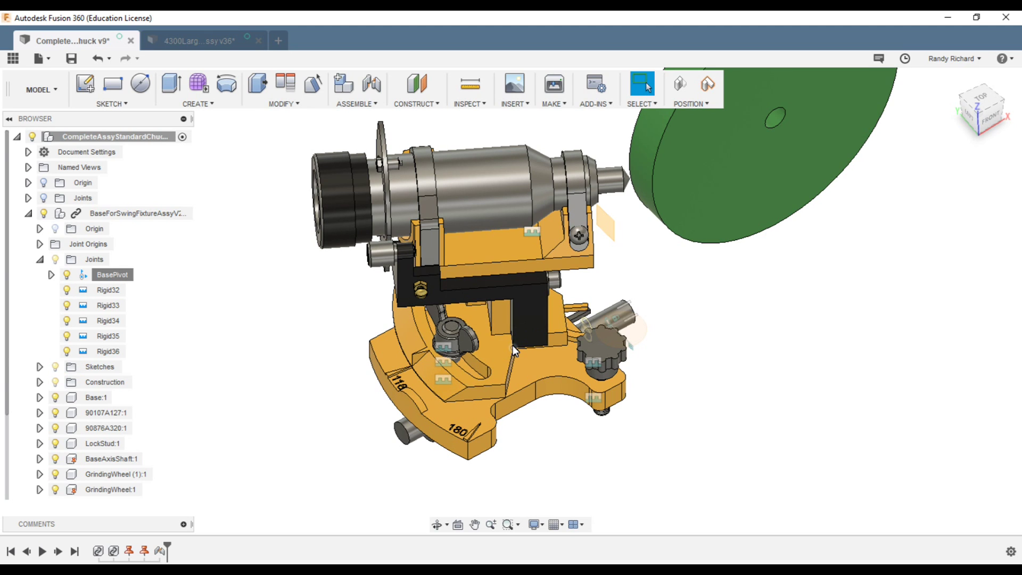
scroll(618, 336, "up", 2)
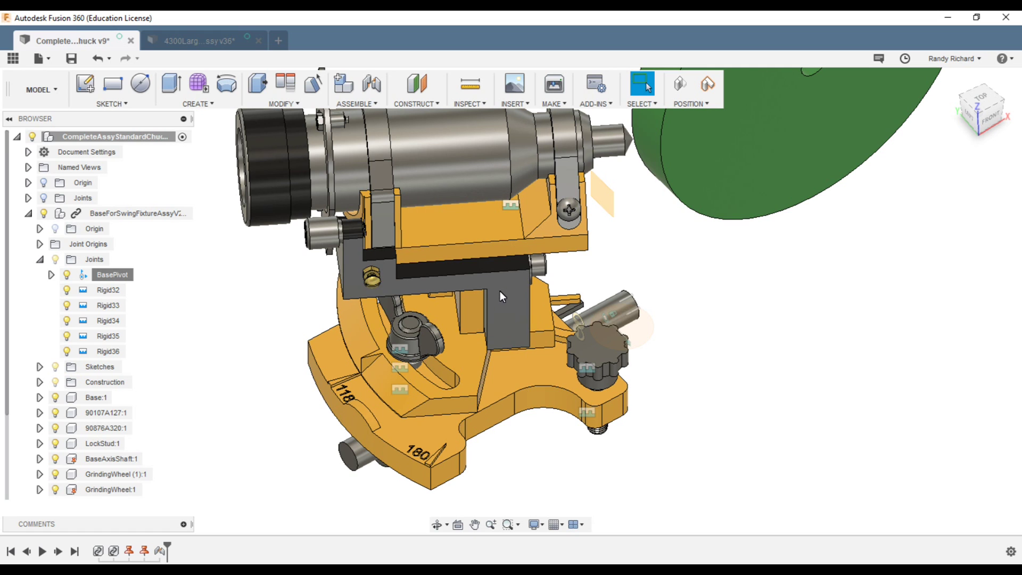
left_click_drag(503, 305, 543, 307)
scroll(630, 355, "down", 2)
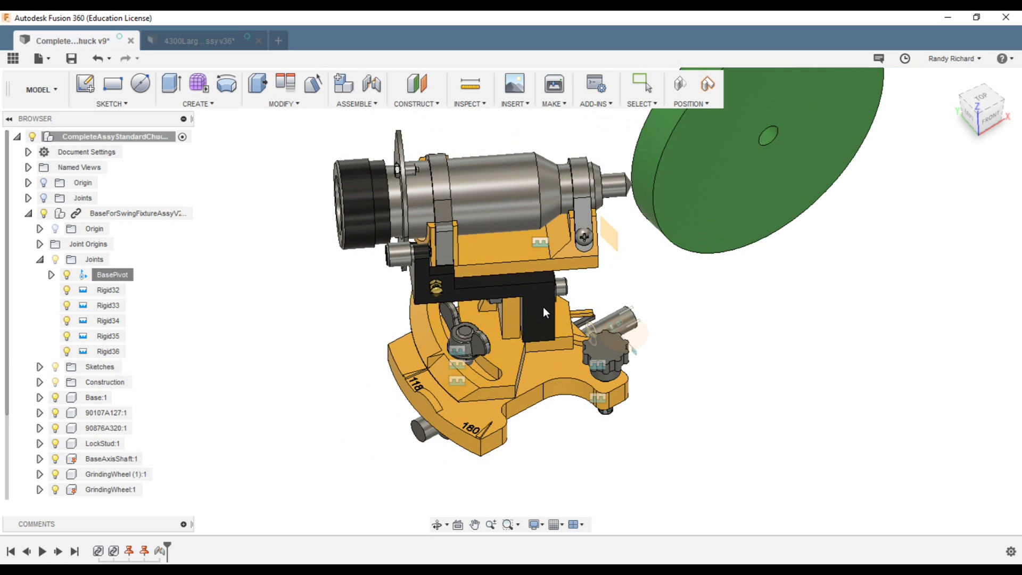
In the front view, adjust the black bracket's height so the drill tip lines up with the grinding wheel's centre
left_click(991, 119)
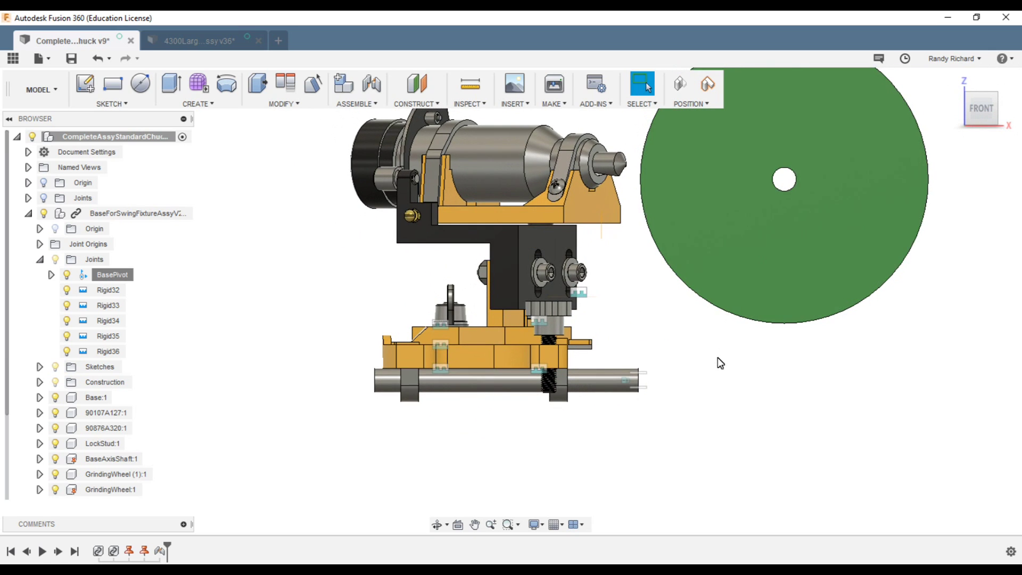
left_click_drag(519, 276, 528, 296)
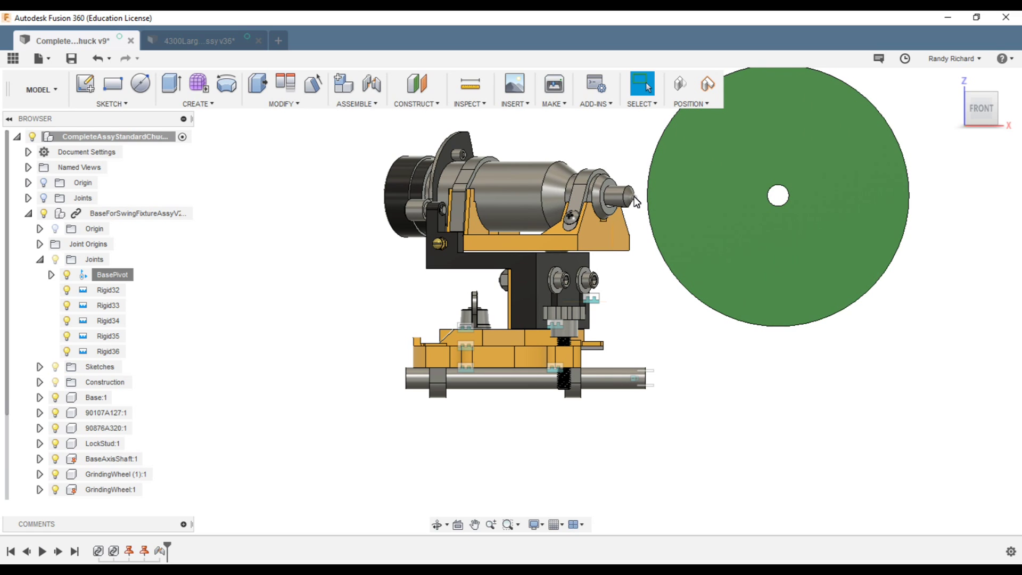
left_click(529, 291)
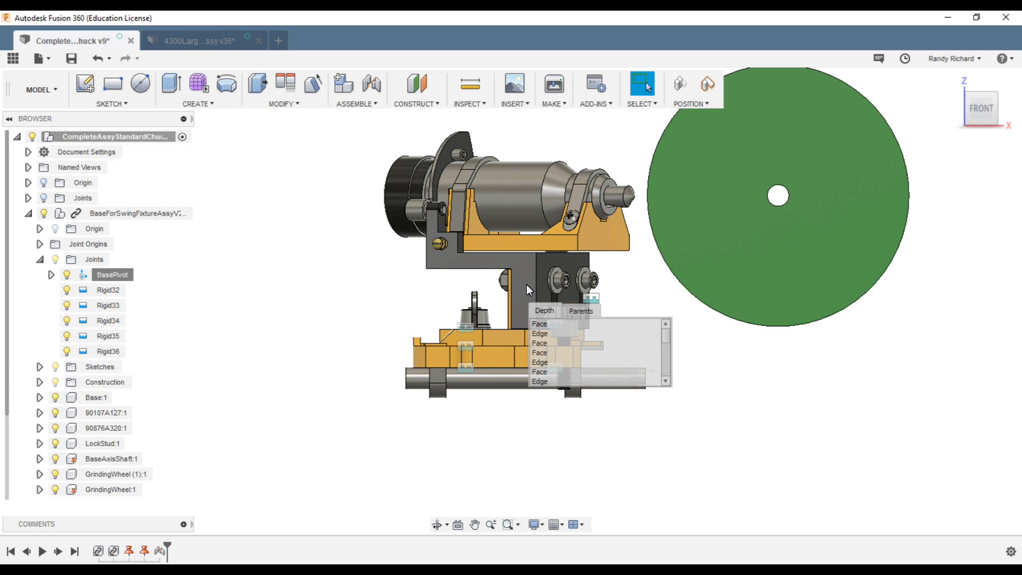
left_click(522, 283)
left_click(625, 286)
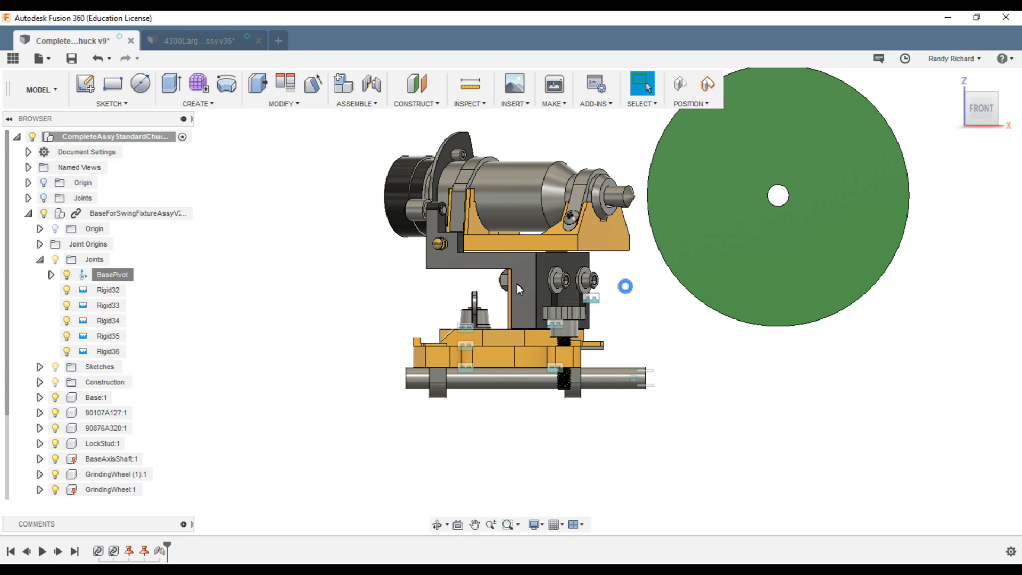
mouse_move(518, 281)
left_mouse_down()
mouse_move(520, 271)
mouse_move(521, 286)
left_mouse_up()
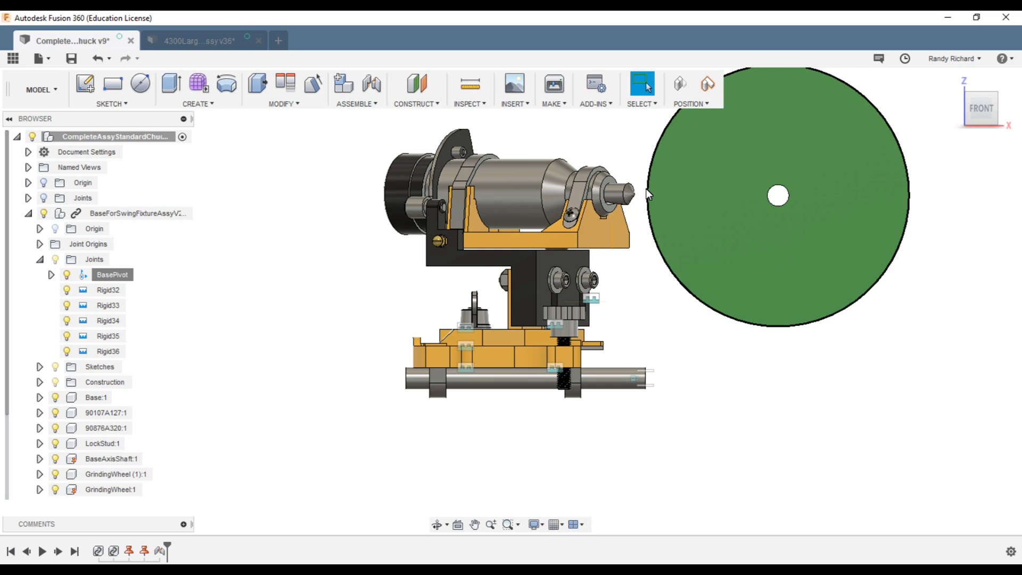
mouse_move(527, 282)
left_mouse_down()
mouse_move(531, 266)
mouse_move(531, 283)
left_mouse_up()
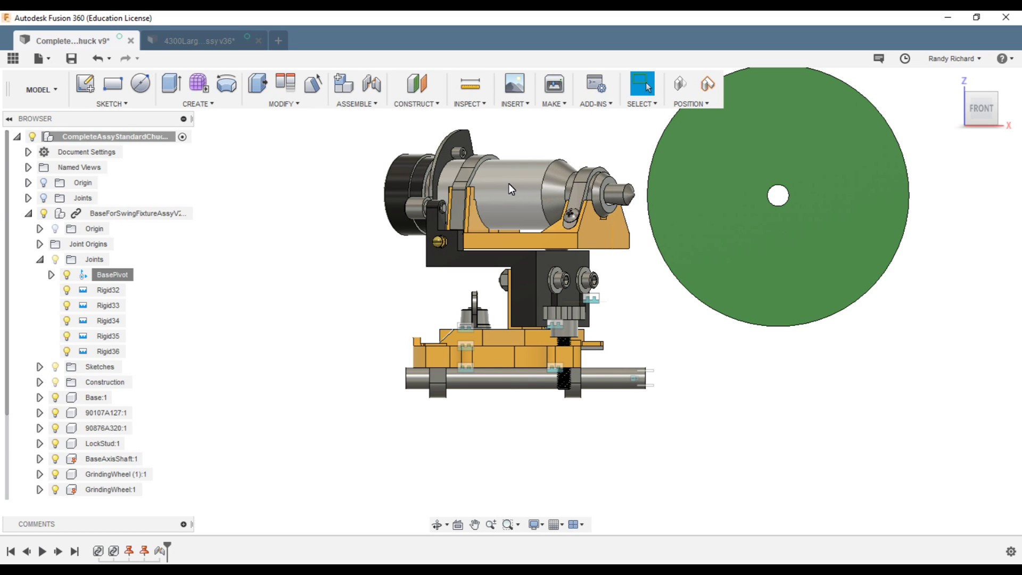
mouse_move(524, 292)
left_mouse_down()
mouse_move(525, 277)
mouse_move(525, 295)
left_mouse_up()
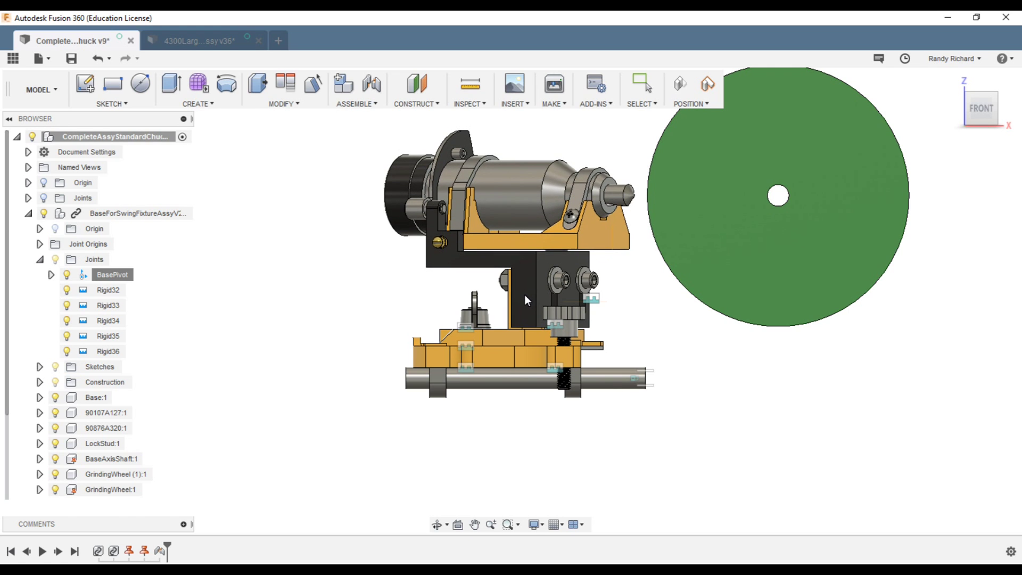
In the top view, test the movement of the cradle and the drill chuck relative to the grinding wheel
mouse_move(982, 108)
left_mouse_down()
mouse_move(1001, 124)
mouse_move(990, 113)
left_mouse_up()
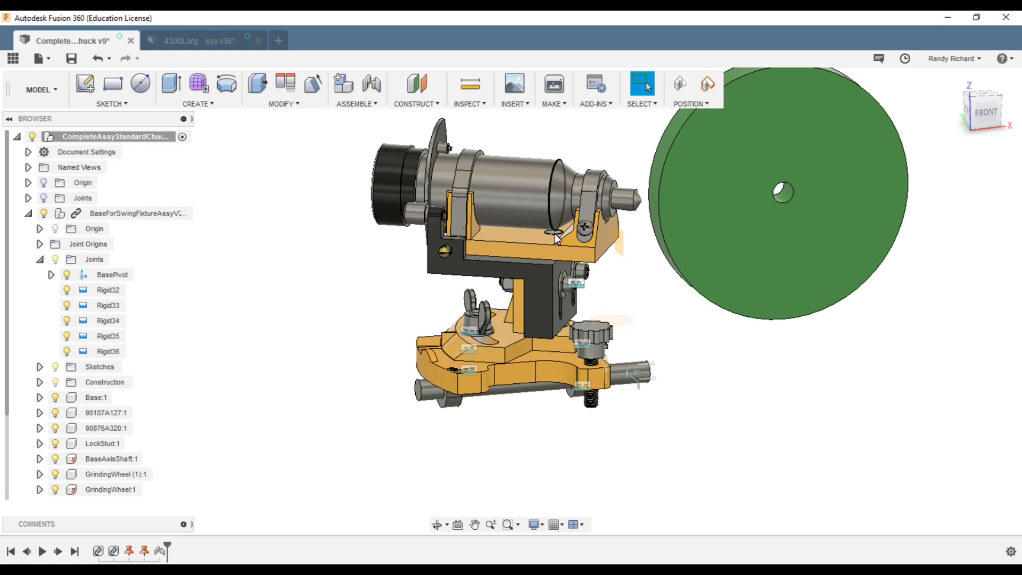
scroll(555, 237, "up", 6)
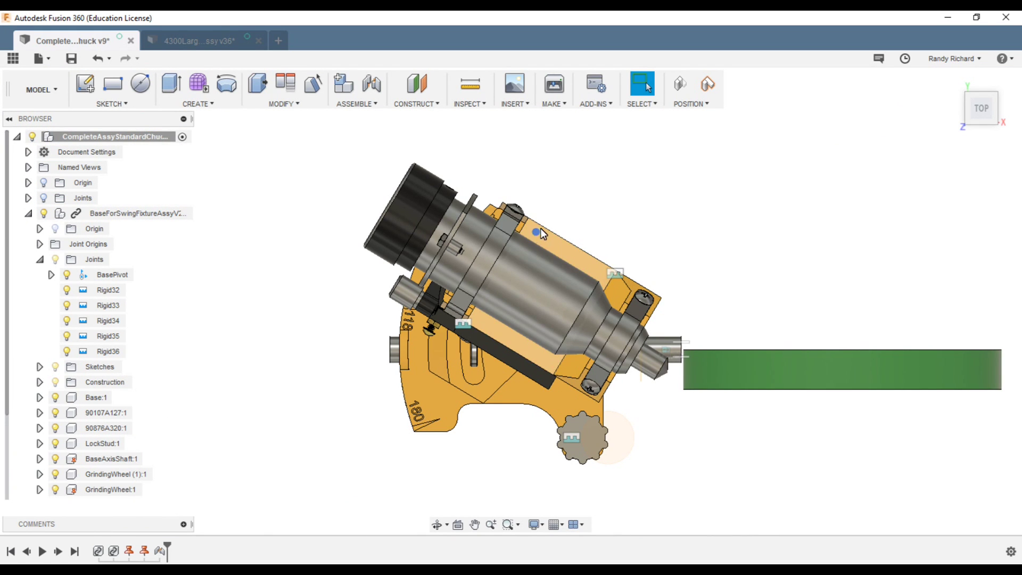
mouse_move(541, 228)
left_mouse_down()
mouse_move(563, 219)
mouse_move(535, 229)
mouse_move(558, 216)
mouse_move(536, 243)
left_mouse_up()
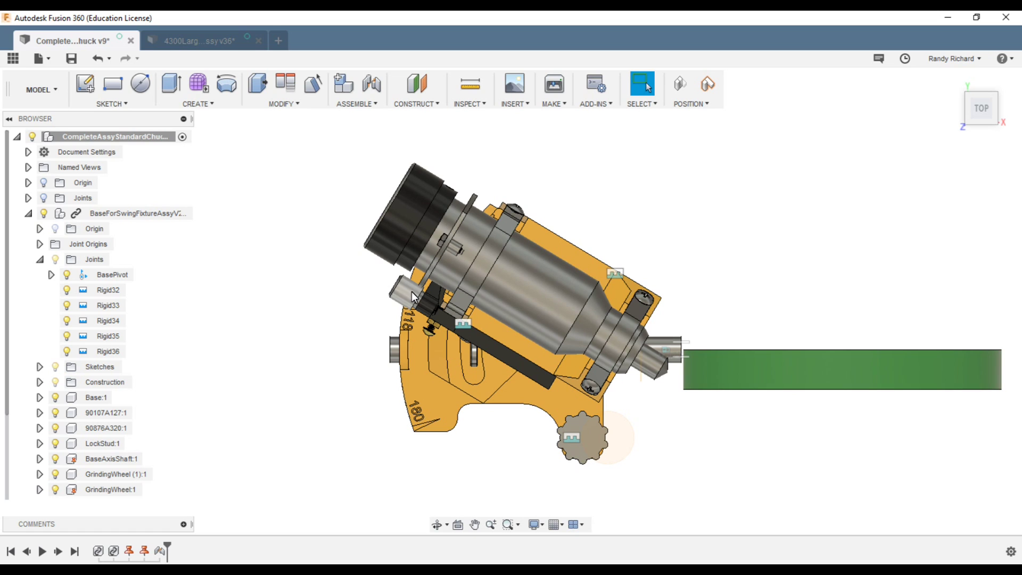
left_click_drag(509, 278, 691, 286)
left_click_drag(480, 272, 513, 259)
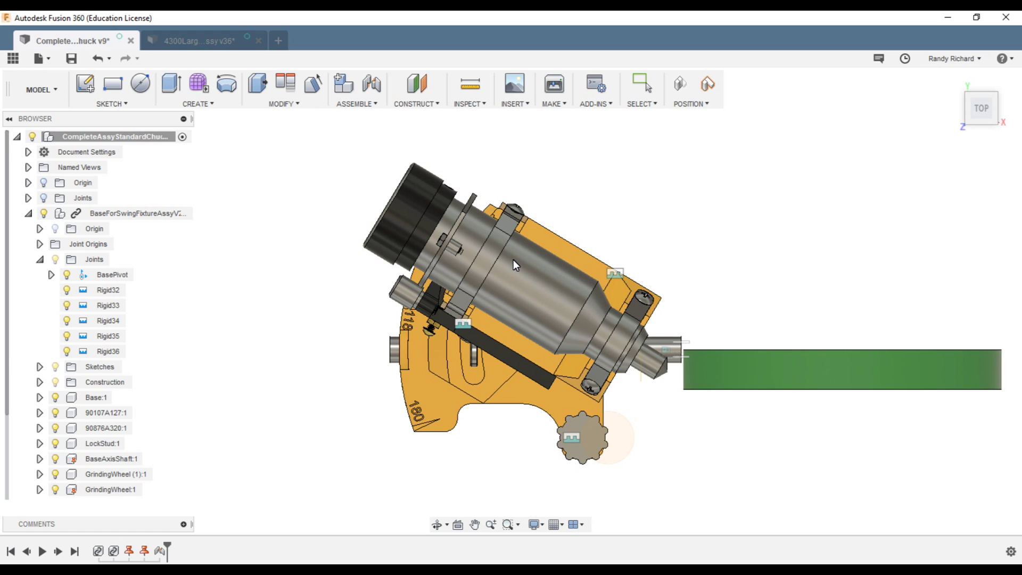
mouse_move(513, 260)
left_mouse_down()
mouse_move(532, 252)
mouse_move(507, 270)
mouse_move(529, 254)
left_mouse_up()
Pull the drill chuck out of its cradle and move it back into place under the clamps
left_click_drag(977, 101, 133, 59)
left_click_drag(548, 174, 439, 229)
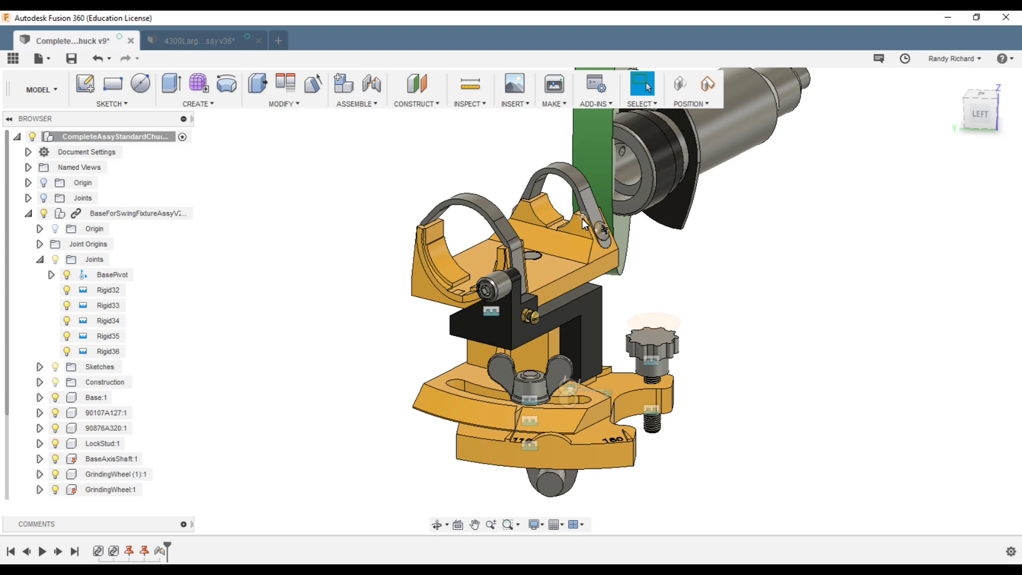
left_click_drag(739, 125, 539, 210)
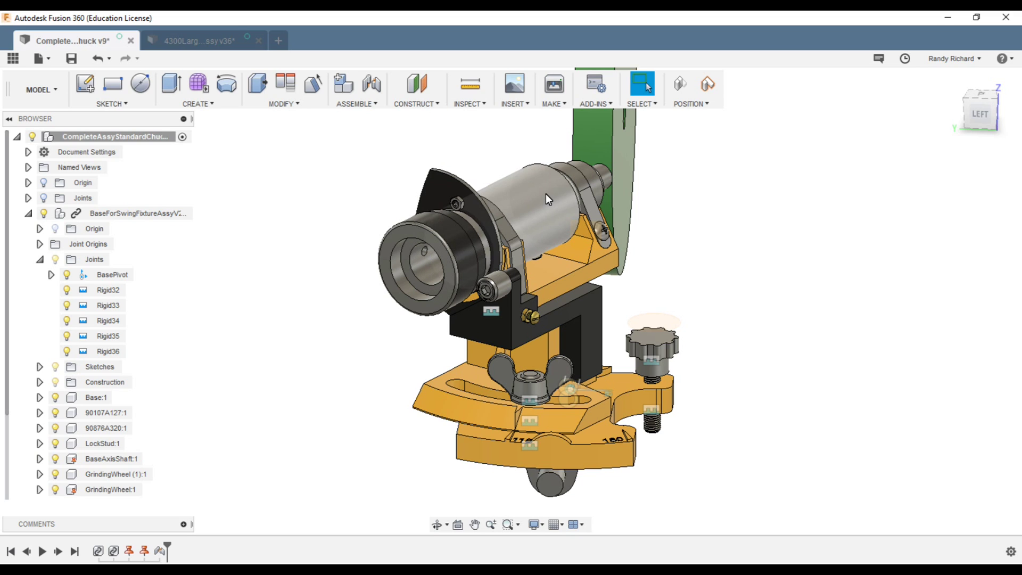
Slide the drill chuck forward out of its clamps and back again to demonstrate its travel along the cradle
mouse_move(559, 190)
left_mouse_down()
mouse_move(595, 176)
mouse_move(576, 199)
left_mouse_up()
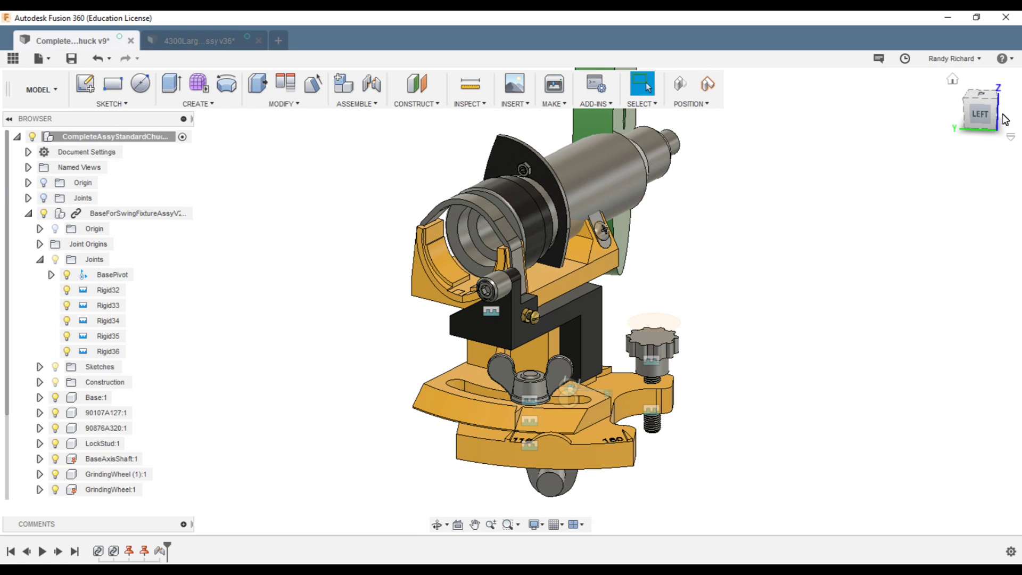
mouse_move(979, 111)
left_mouse_down()
mouse_move(959, 158)
mouse_move(898, 163)
mouse_move(932, 162)
mouse_move(983, 122)
left_mouse_up()
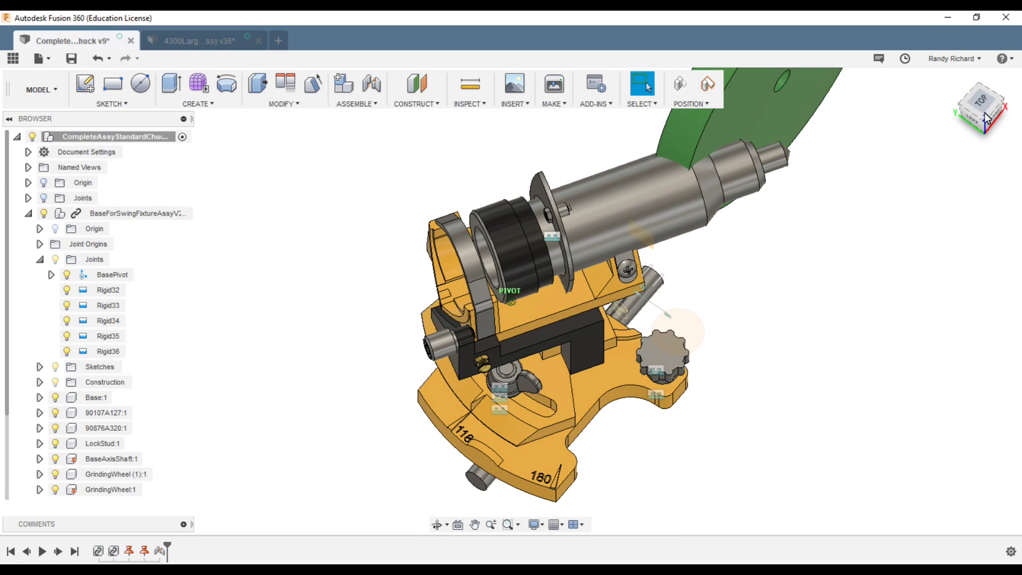
left_click_drag(651, 186, 535, 225)
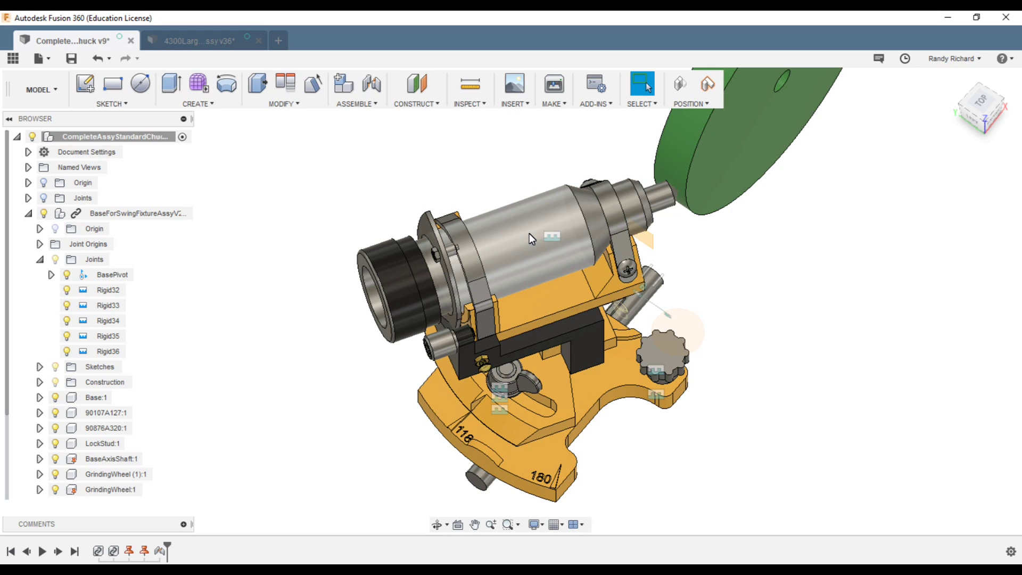
left_click_drag(535, 231, 362, 295)
left_click_drag(715, 198, 454, 257)
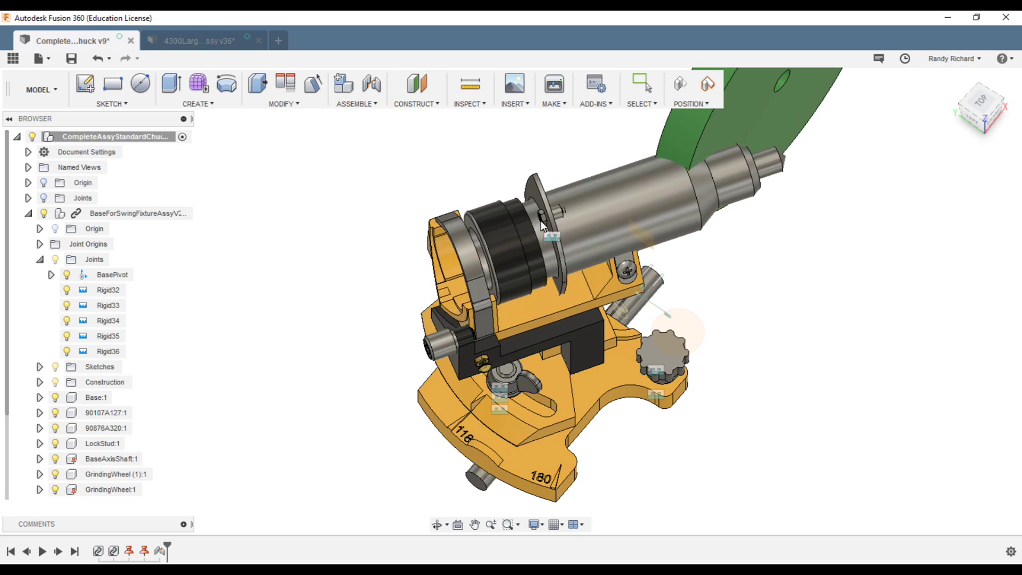
middle_click_drag(541, 220, 550, 259, "shift")
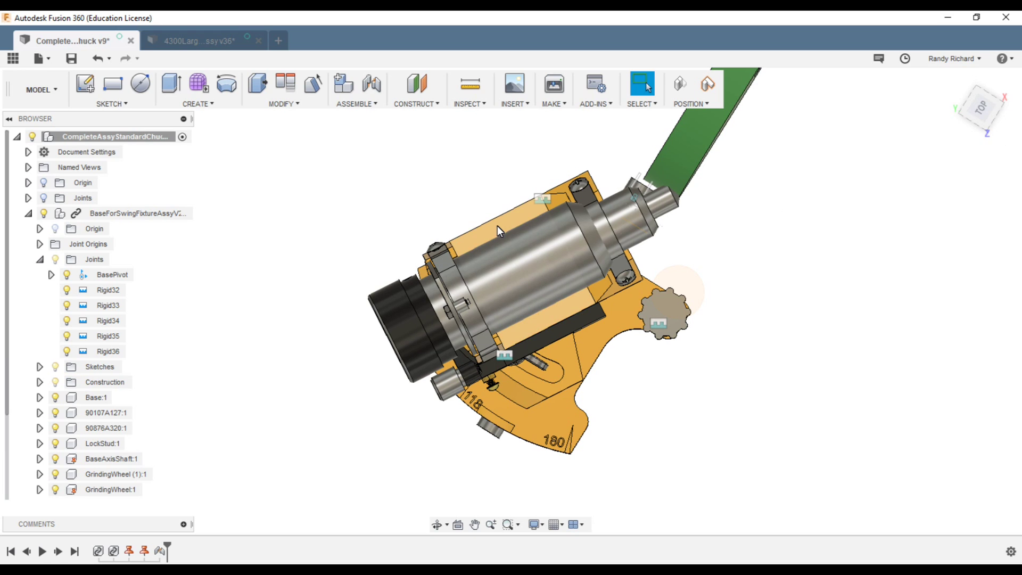
mouse_move(497, 225)
left_mouse_down()
mouse_move(501, 204)
mouse_move(505, 238)
left_mouse_up()
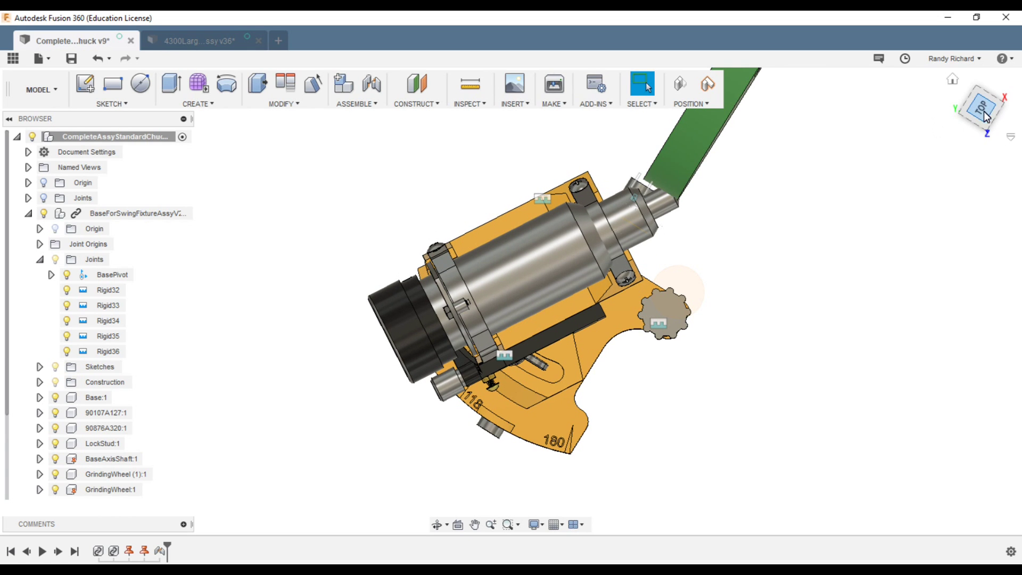
Raise the black bracket slightly in the front view to adjust the drill's height against the grinding wheel
left_click_drag(979, 107, 926, 52)
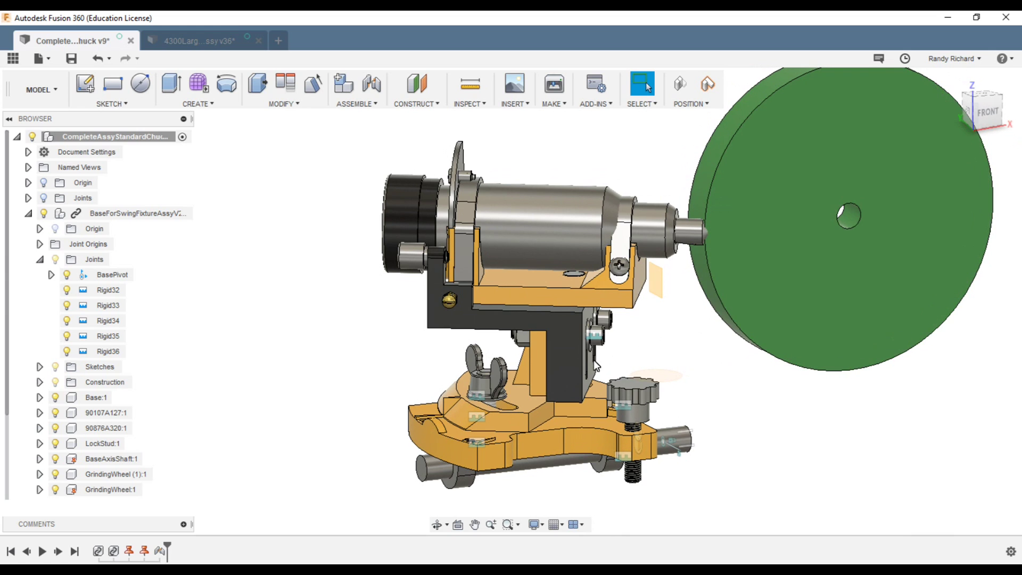
mouse_move(564, 353)
left_mouse_down()
mouse_move(564, 321)
mouse_move(566, 347)
left_mouse_up()
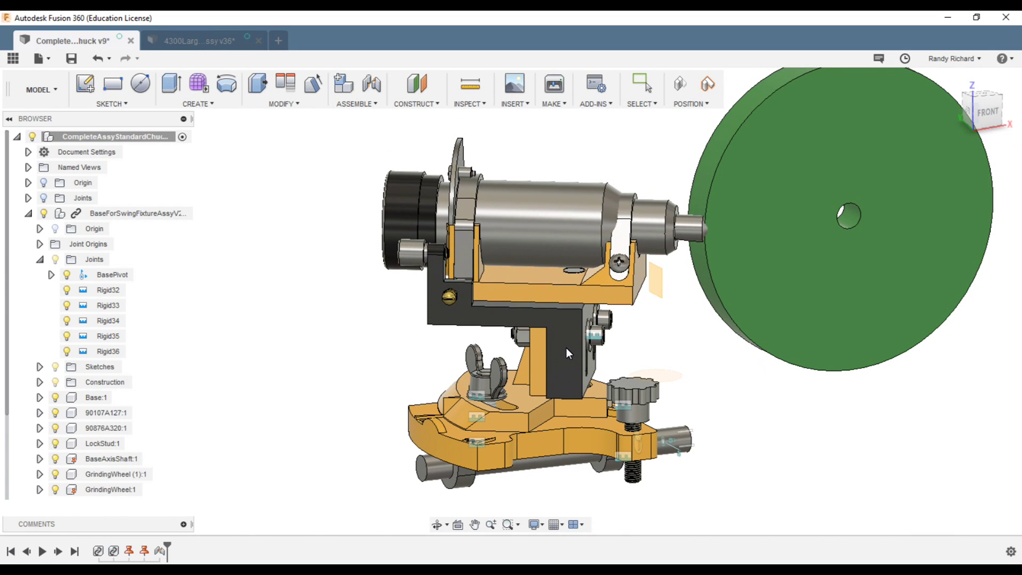
left_click_drag(521, 398, 516, 398)
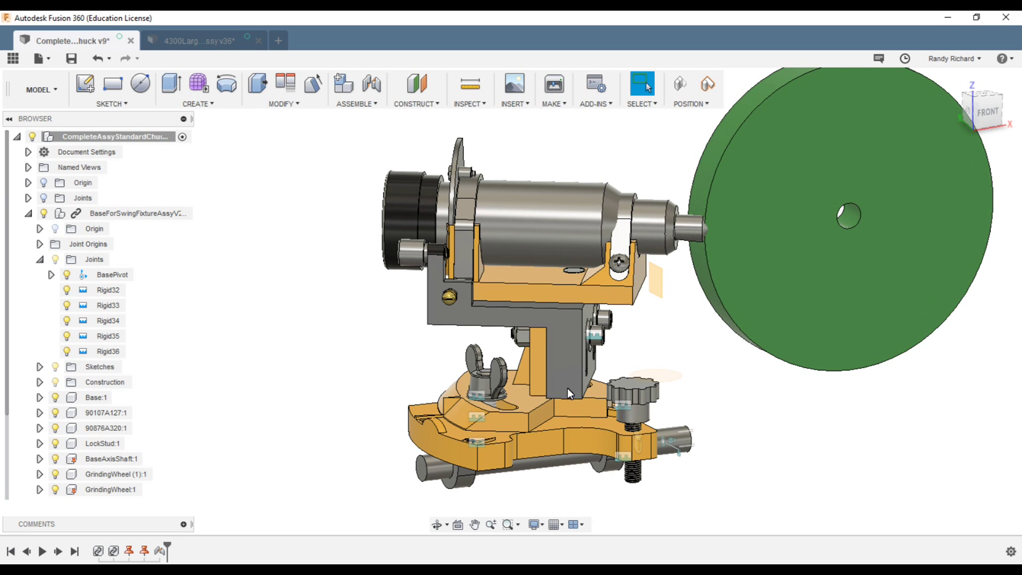
scroll(533, 346, "down", 2)
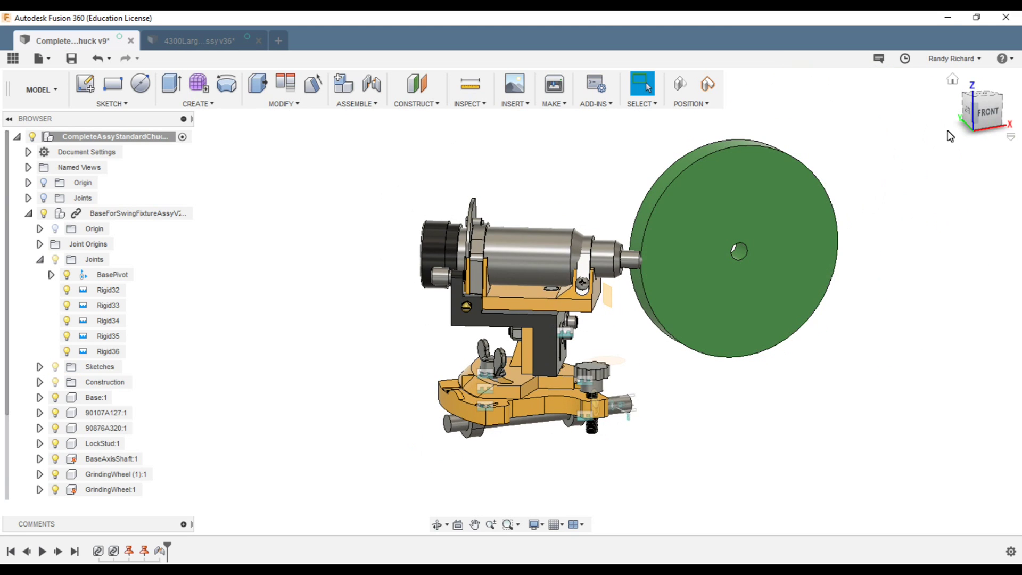
mouse_move(983, 114)
left_mouse_down()
mouse_move(1018, 154)
mouse_move(991, 123)
mouse_move(980, 126)
left_mouse_up()
Switch to the 4300 large chuck fixture assembly and examine its base, cradle and chuck from the left and front
left_click(197, 39)
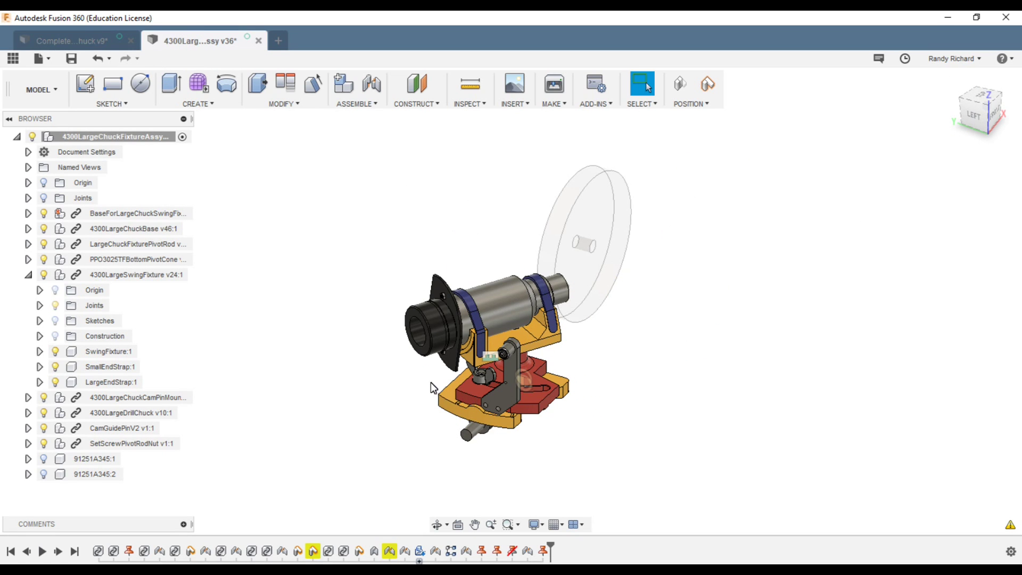
scroll(413, 434, "up", 4)
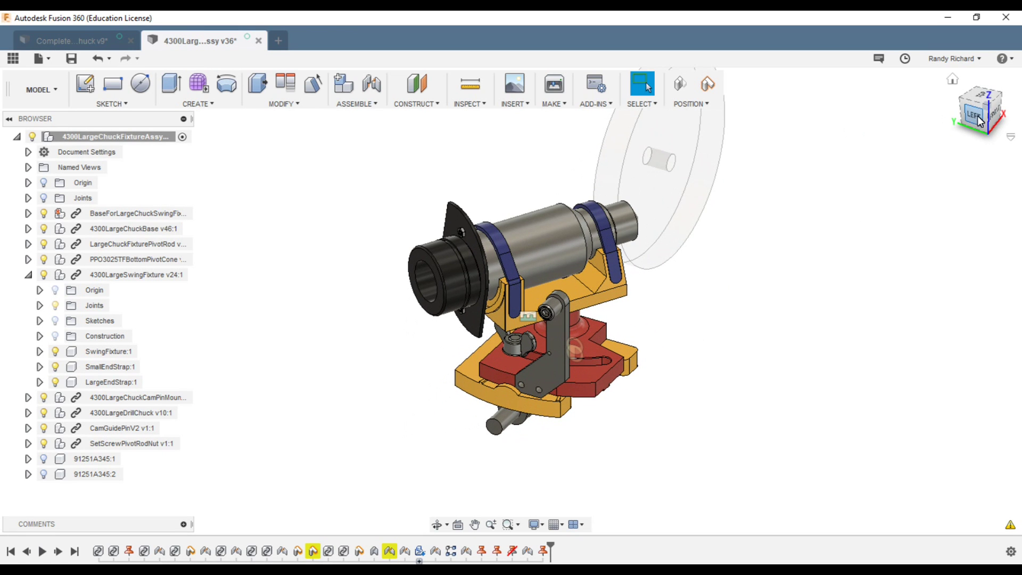
left_click_drag(980, 123, 947, 120)
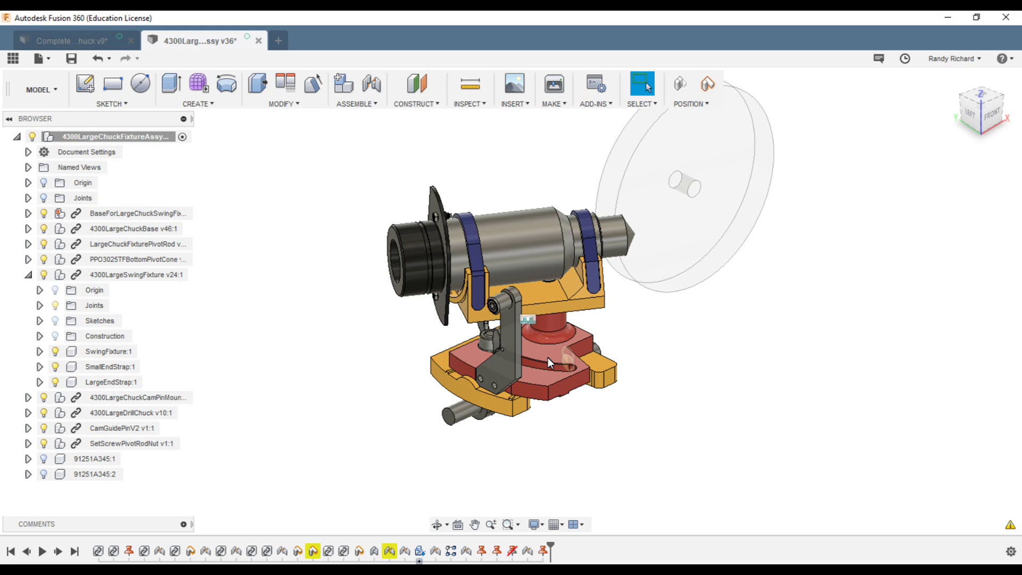
mouse_move(992, 118)
left_mouse_down()
mouse_move(964, 117)
mouse_move(969, 94)
mouse_move(977, 104)
left_mouse_up()
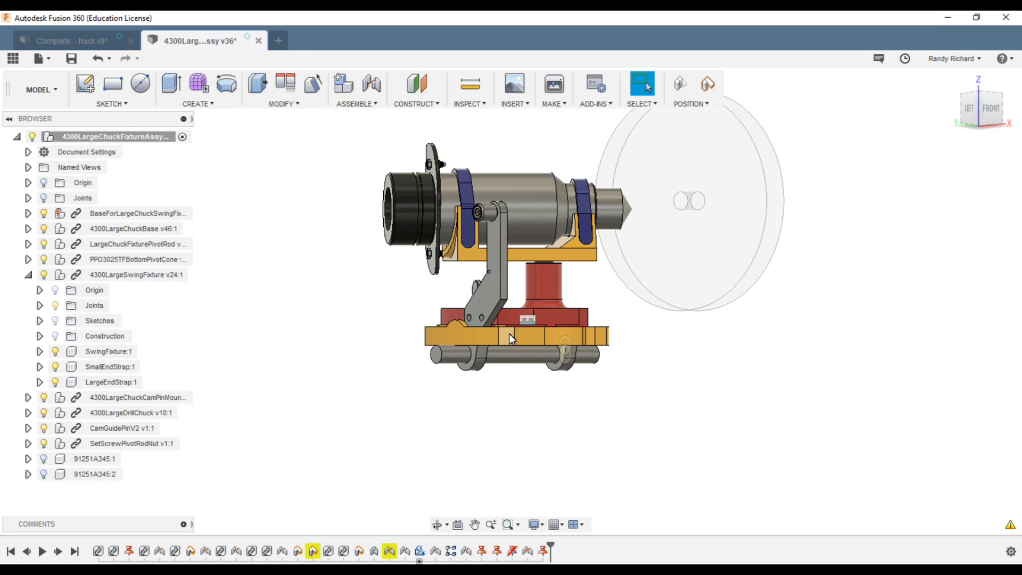
left_click_drag(979, 117, 938, 135)
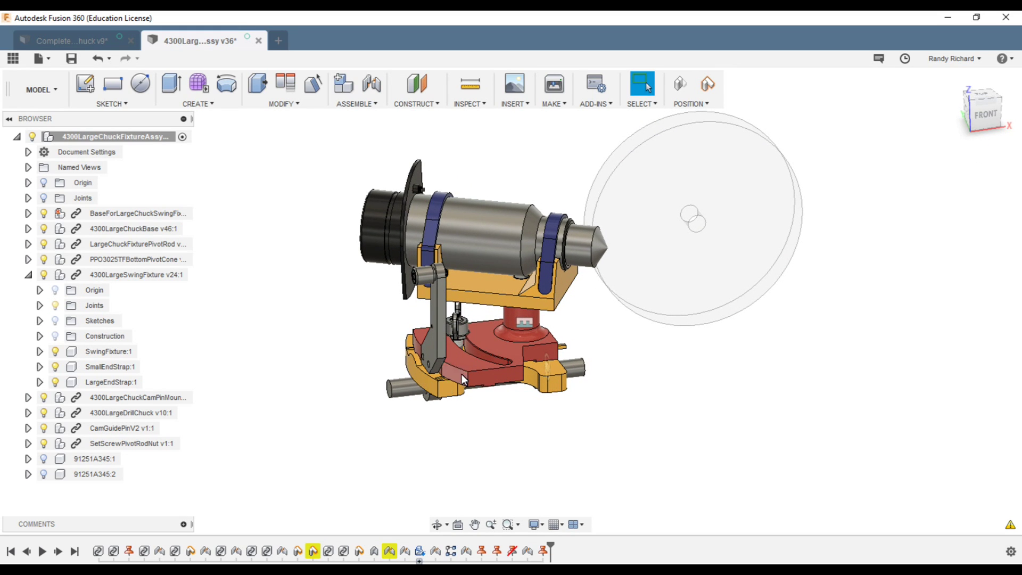
Swing the red plate on the yellow base, then test the cradle's pivoting in the top view
mouse_move(469, 364)
left_mouse_down()
mouse_move(433, 340)
mouse_move(481, 375)
mouse_move(456, 351)
mouse_move(475, 365)
mouse_move(484, 354)
left_mouse_up()
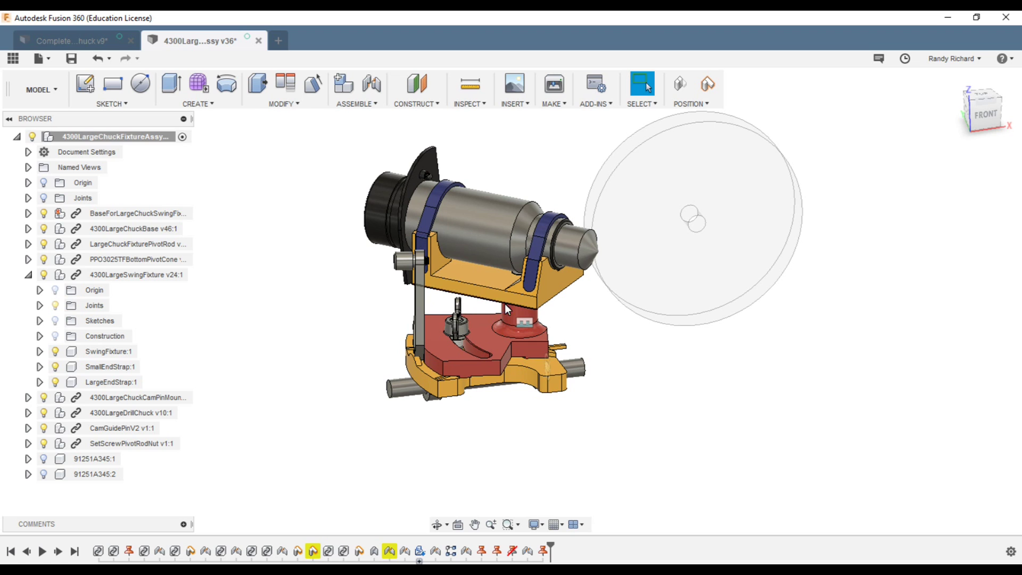
left_click(475, 273)
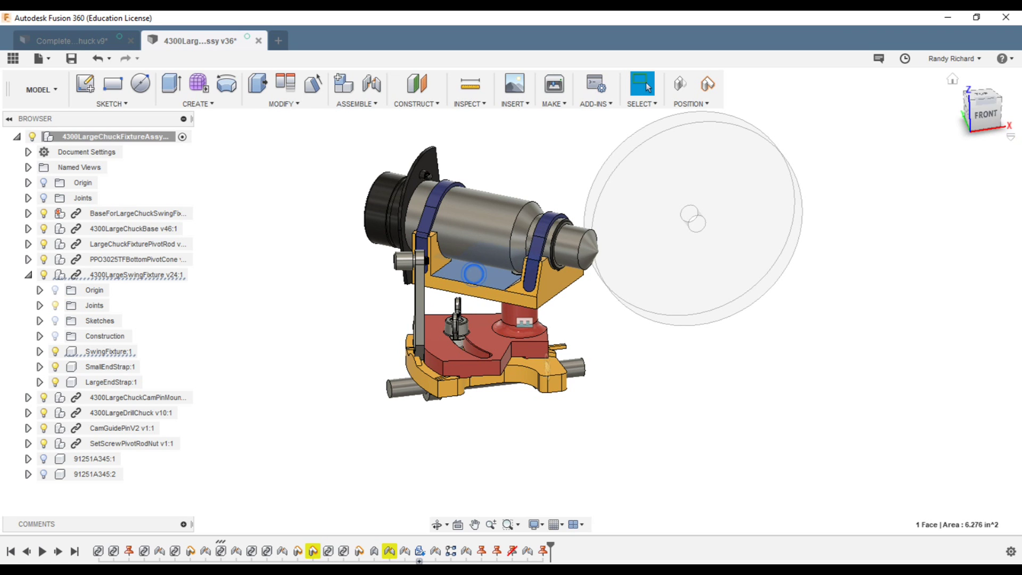
left_click(983, 95)
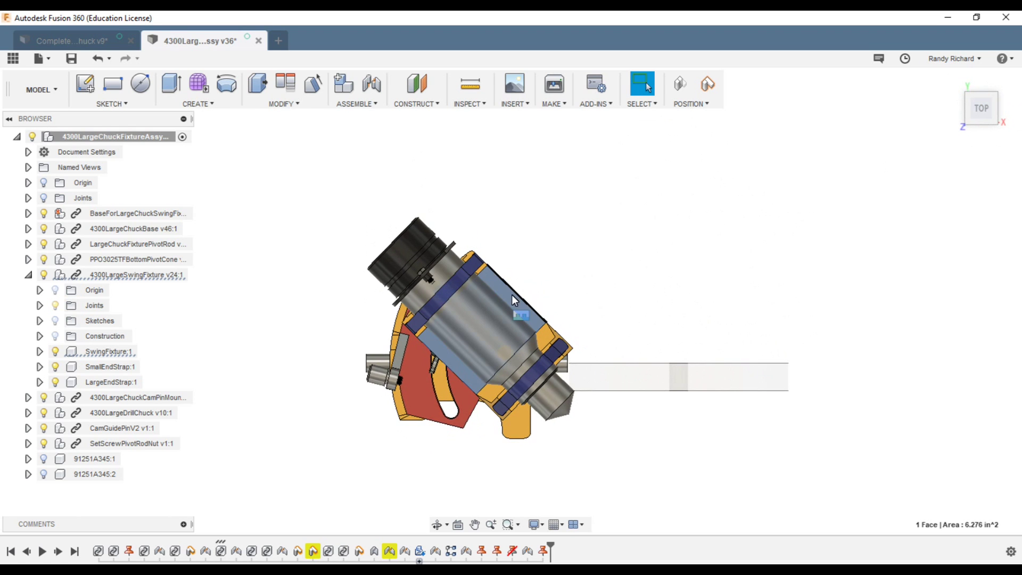
key("Escape")
left_click_drag(503, 290, 490, 295)
In the top view, swing the chuck, cradle and red plate further to test the drill tip's angle to the wheel
left_click(959, 85)
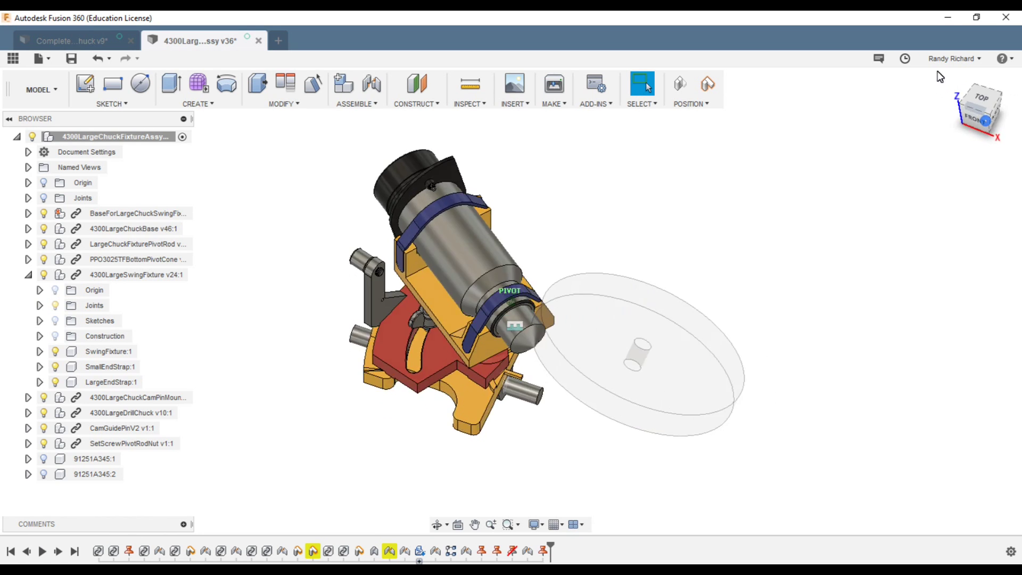
left_click_drag(919, 58, 977, 68)
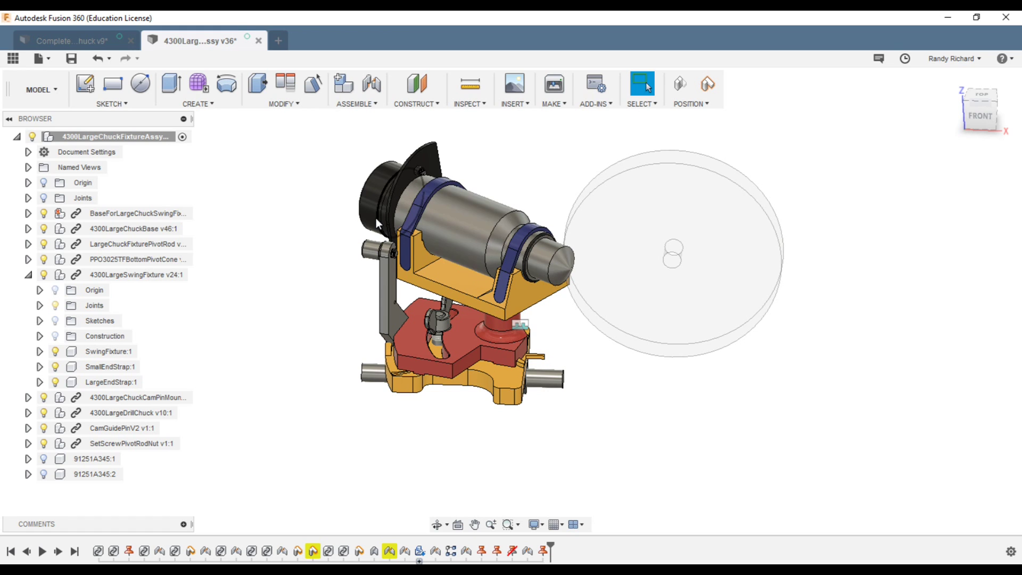
left_click_drag(976, 126, 1013, 163)
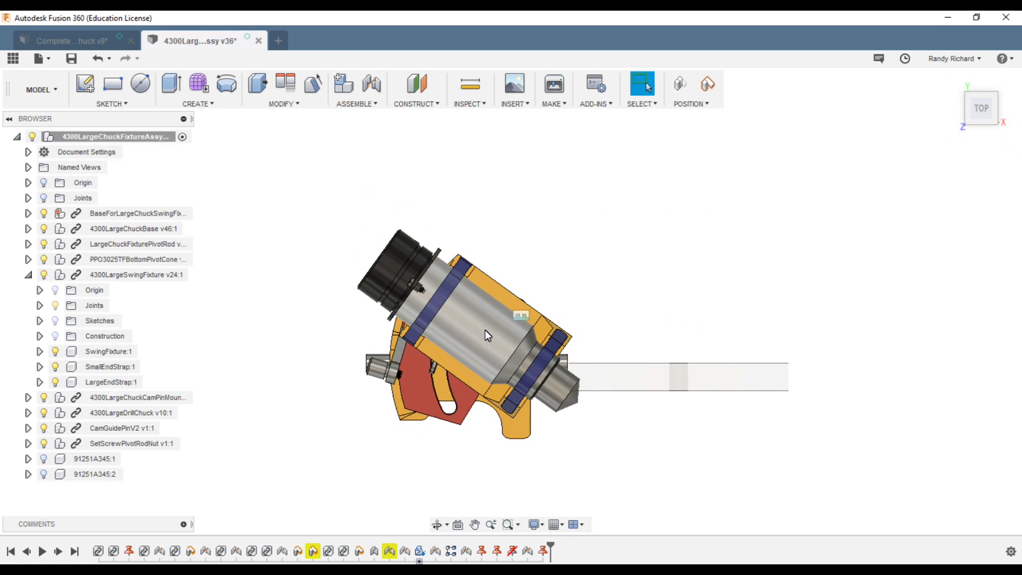
mouse_move(482, 325)
left_mouse_down()
mouse_move(496, 334)
mouse_move(488, 327)
left_mouse_up()
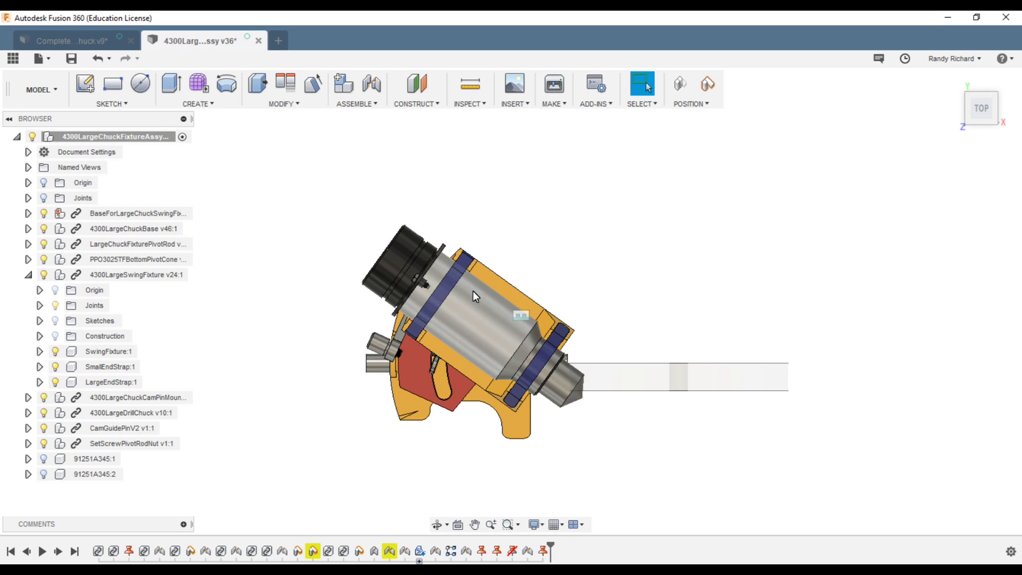
mouse_move(484, 271)
left_mouse_down()
mouse_move(523, 273)
mouse_move(500, 268)
left_mouse_up()
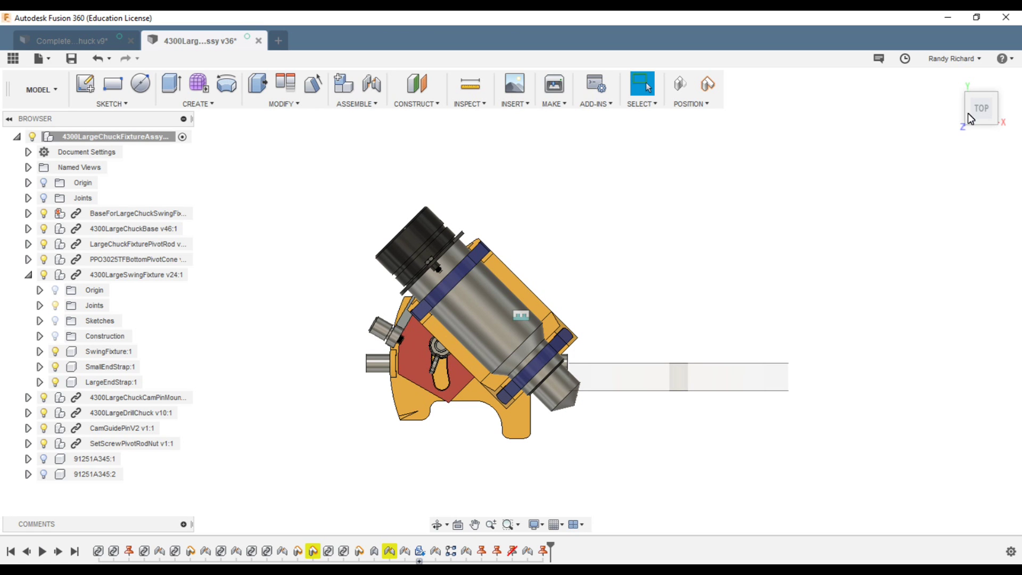
Select the grinding wheel and examine how the drill tip, cradle and red plate sit relative to it from several angles
left_click_drag(982, 107, 982, 48)
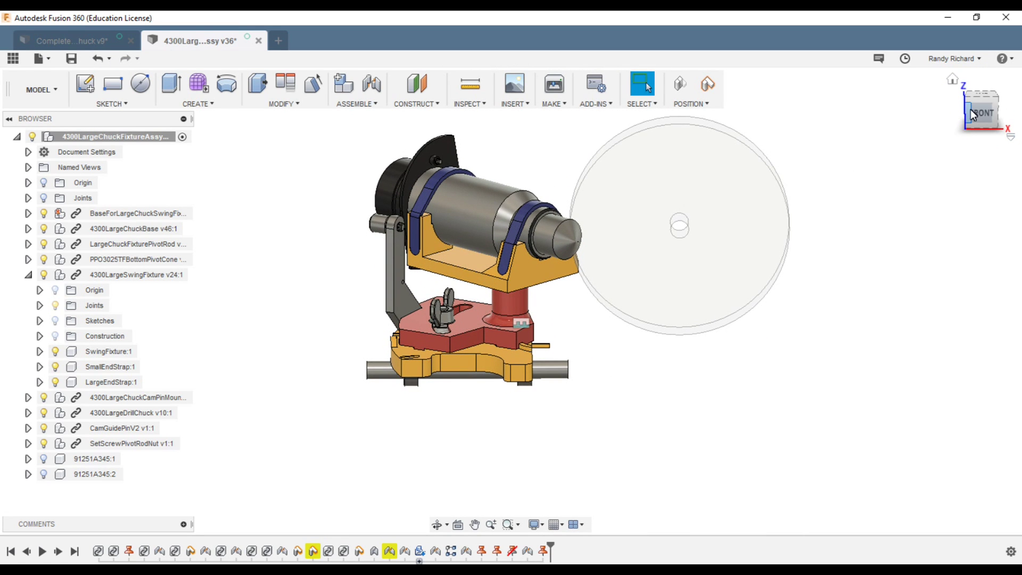
mouse_move(970, 109)
left_mouse_down()
mouse_move(1021, 112)
mouse_move(32, 104)
mouse_move(46, 123)
mouse_move(101, 123)
left_mouse_up()
left_click(618, 252)
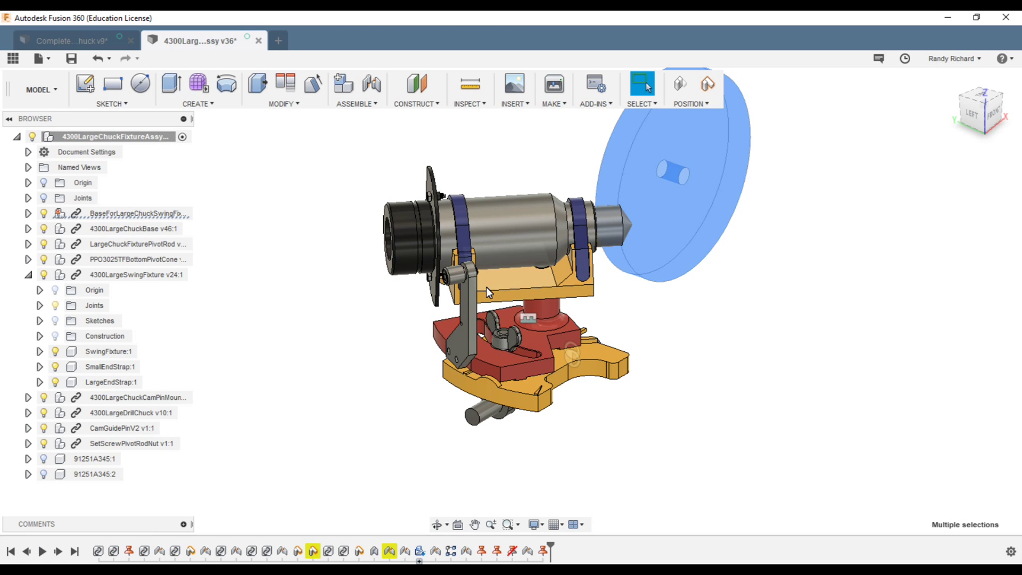
mouse_move(991, 119)
left_mouse_down()
mouse_move(932, 101)
mouse_move(985, 104)
mouse_move(1016, 124)
mouse_move(992, 136)
mouse_move(991, 113)
mouse_move(982, 117)
left_mouse_up()
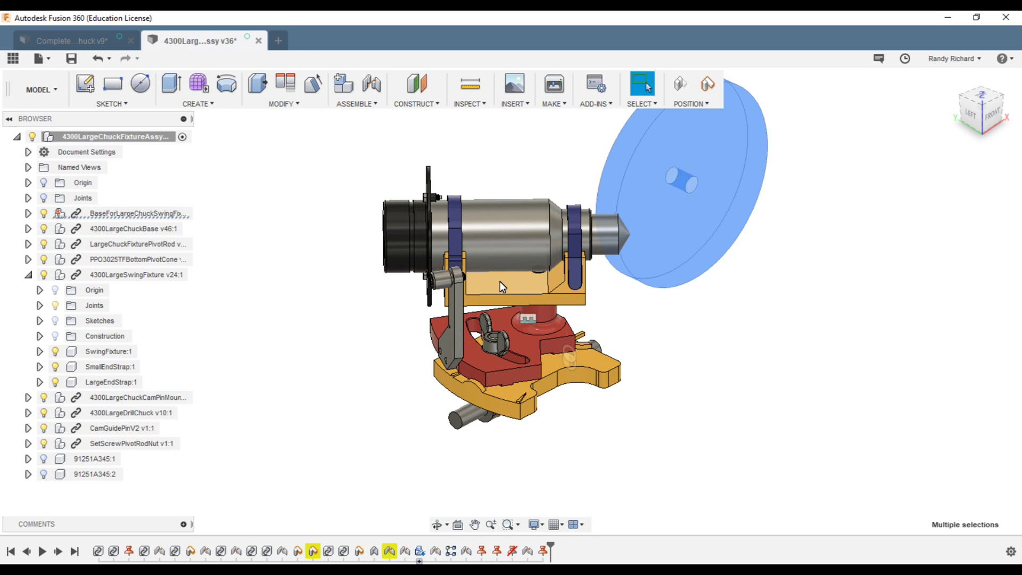
left_click(988, 131)
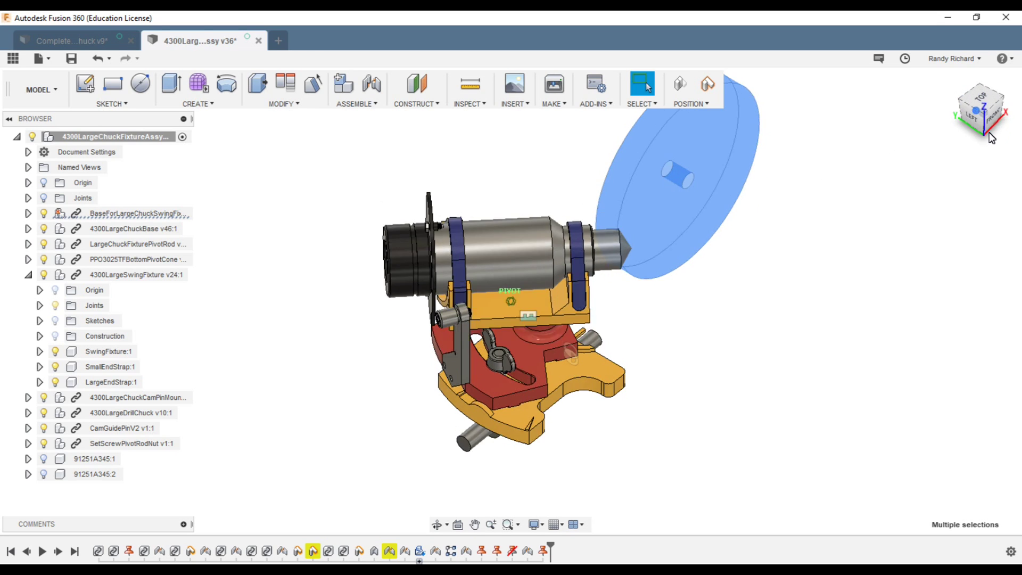
left_click_drag(984, 125, 1005, 120)
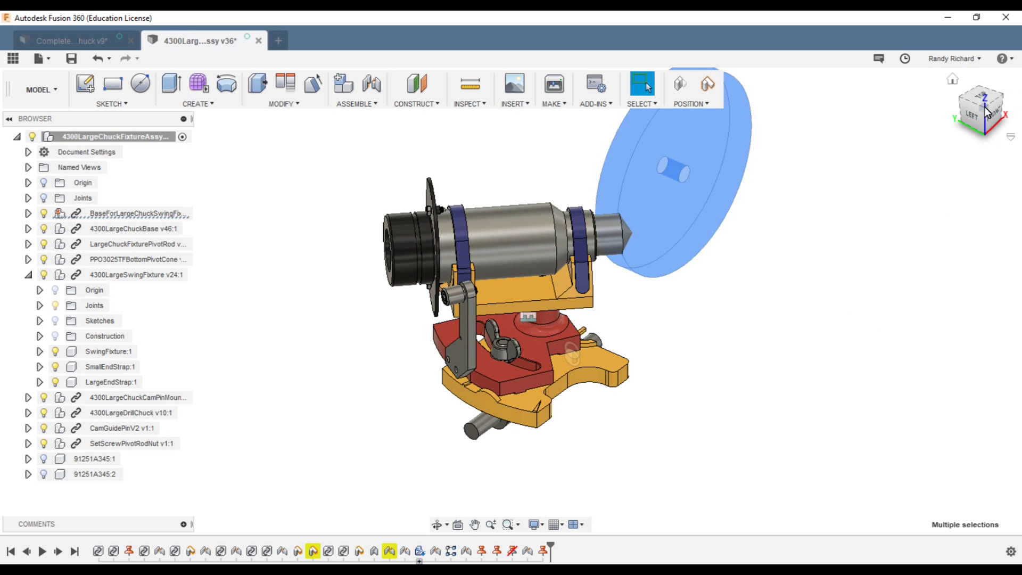
mouse_move(979, 126)
left_mouse_down()
mouse_move(958, 133)
mouse_move(929, 103)
mouse_move(1009, 105)
mouse_move(1012, 133)
mouse_move(1007, 125)
left_mouse_up()
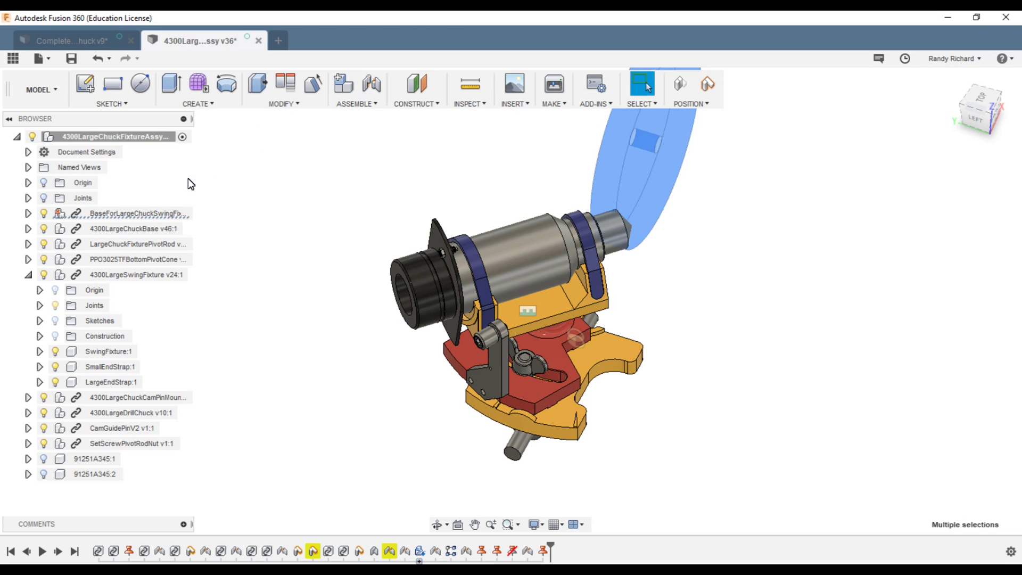